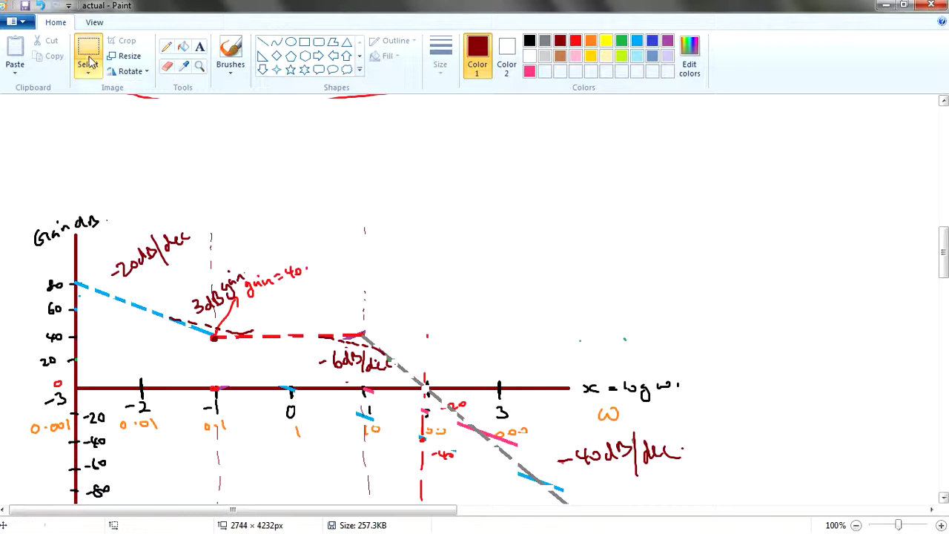
Step: Copy the blue corner-frequency fraction of the transfer function
drag(24, 196, 784, 330)
scroll(568, 259, up, 12)
scroll(422, 241, up, 3)
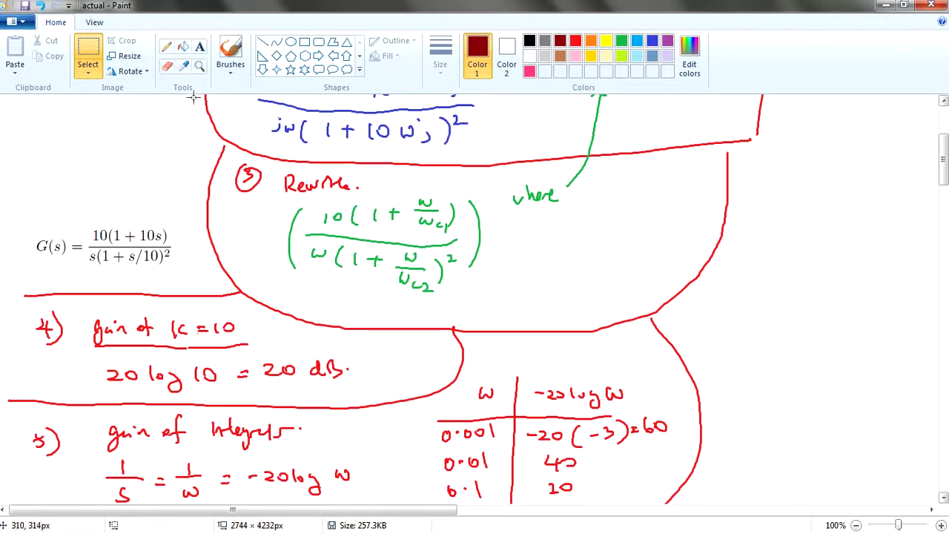
scroll(308, 181, up, 3)
drag(255, 157, 482, 250)
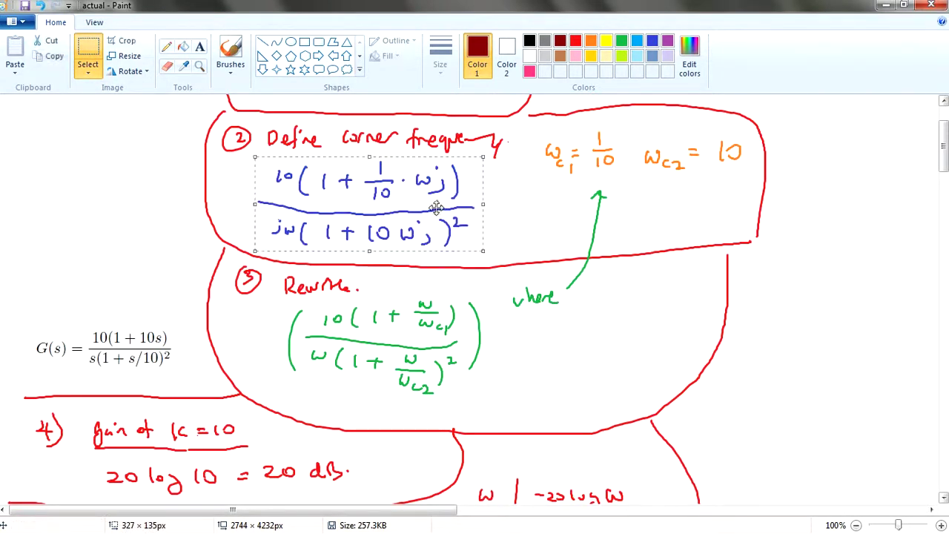
right_click(436, 203)
click(463, 231)
click(391, 330)
Step: Paste the blue fraction and place it beside the Bode plot
scroll(390, 330, down, 12)
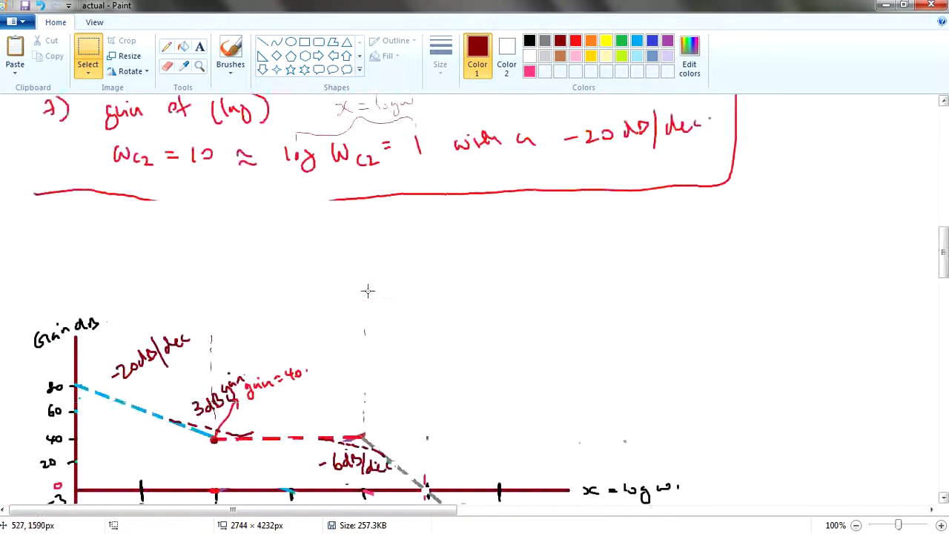
scroll(388, 267, up, 5)
right_click(510, 251)
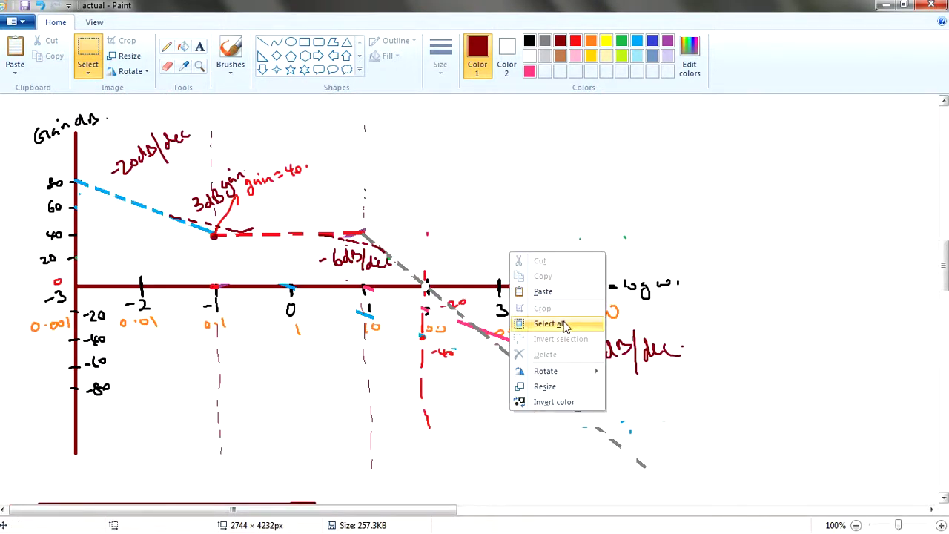
click(561, 293)
drag(143, 173, 700, 197)
click(535, 312)
Step: Select the pasted blue fraction and cut it away
scroll(586, 291, up, 3)
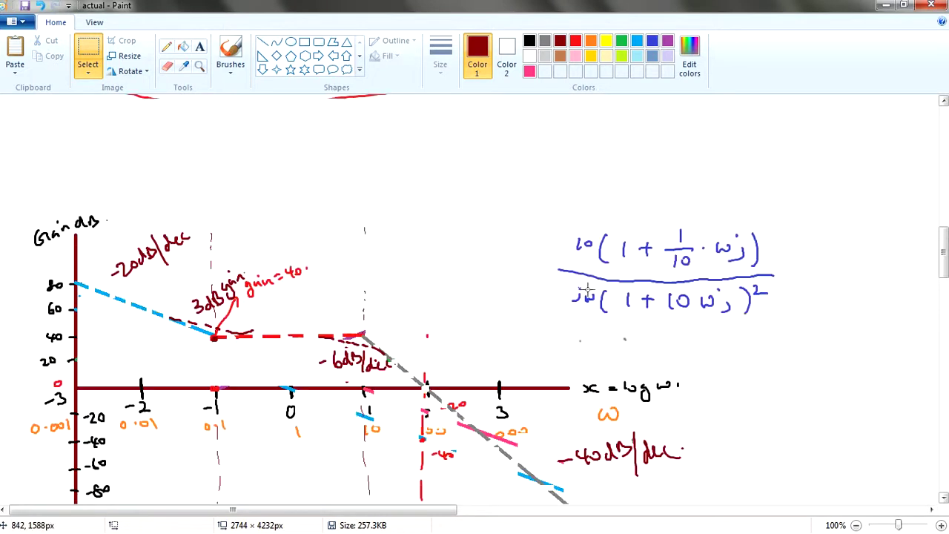
drag(549, 202, 801, 333)
click(742, 367)
drag(547, 207, 800, 328)
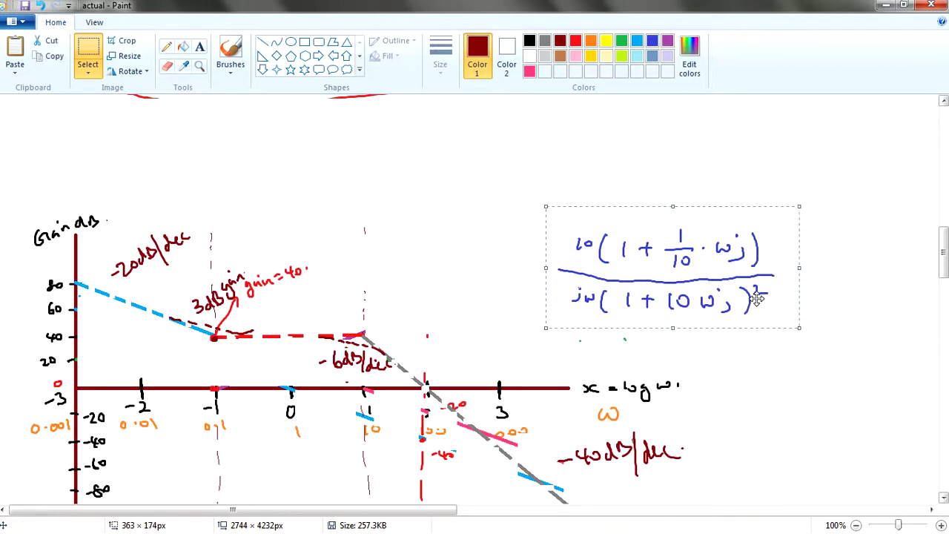
key(ctrl+x)
Step: Paste the green rewritten ω/ωc1, ω/ωc2 fraction at the upper right of the gain plot
scroll(473, 274, up, 10)
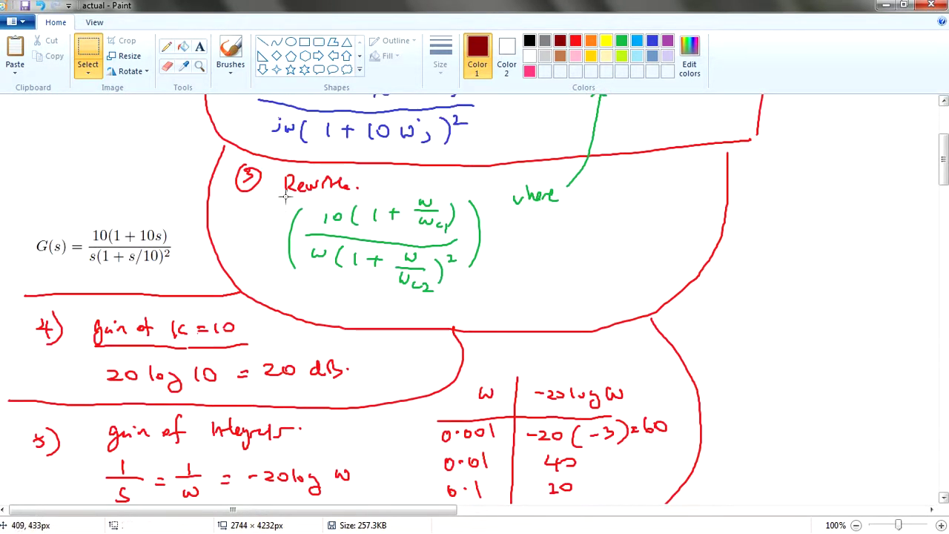
drag(286, 197, 487, 296)
scroll(436, 304, up, 5)
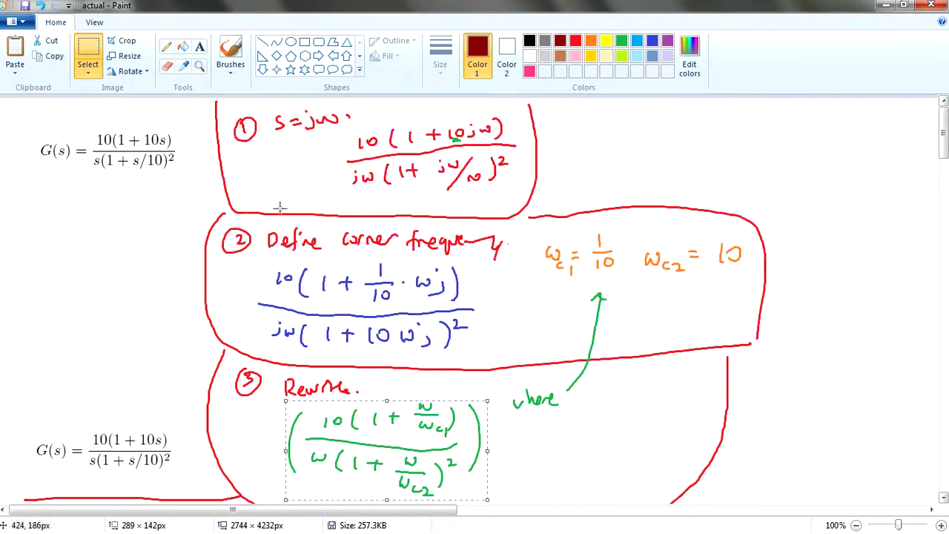
drag(249, 110, 518, 198)
scroll(391, 388, down, 5)
scroll(451, 258, up, 5)
drag(274, 389, 368, 432)
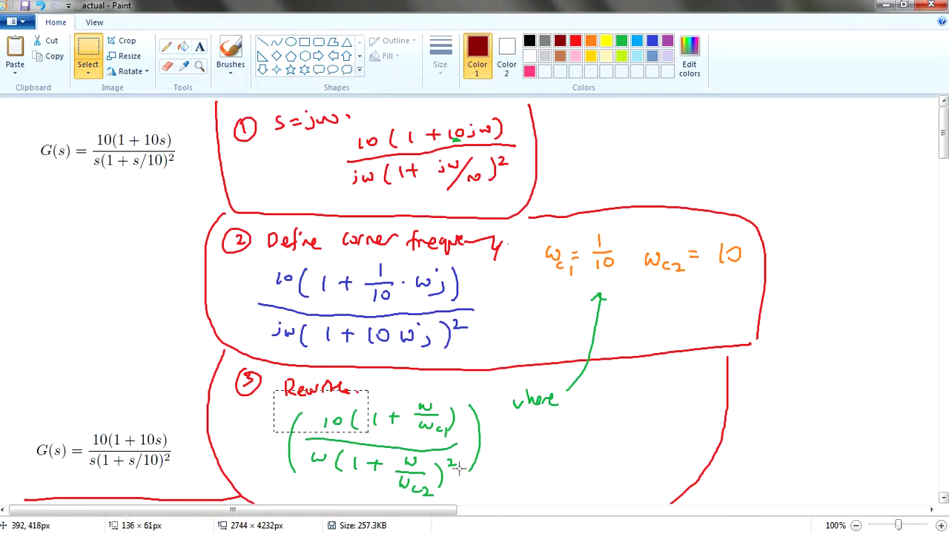
scroll(556, 396, down, 15)
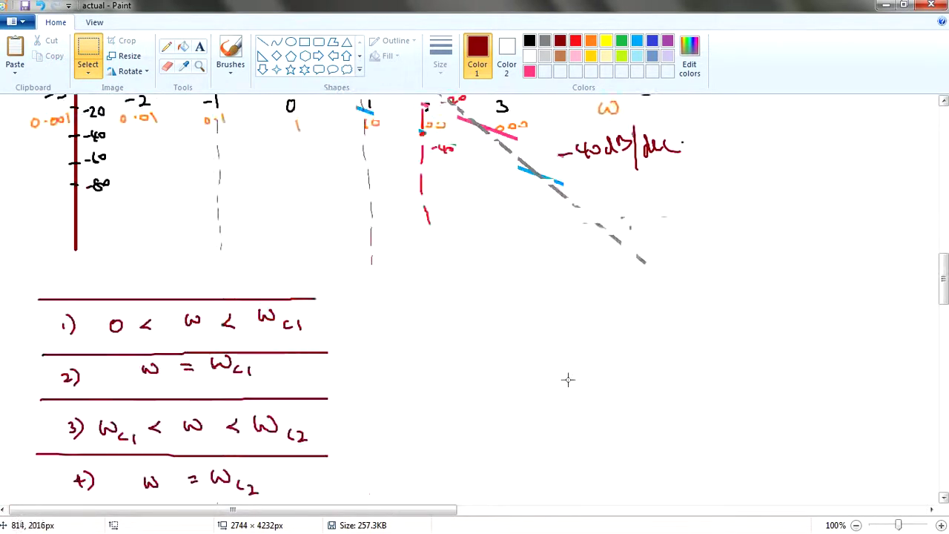
scroll(567, 380, up, 8)
key(ctrl+v)
drag(88, 174, 656, 215)
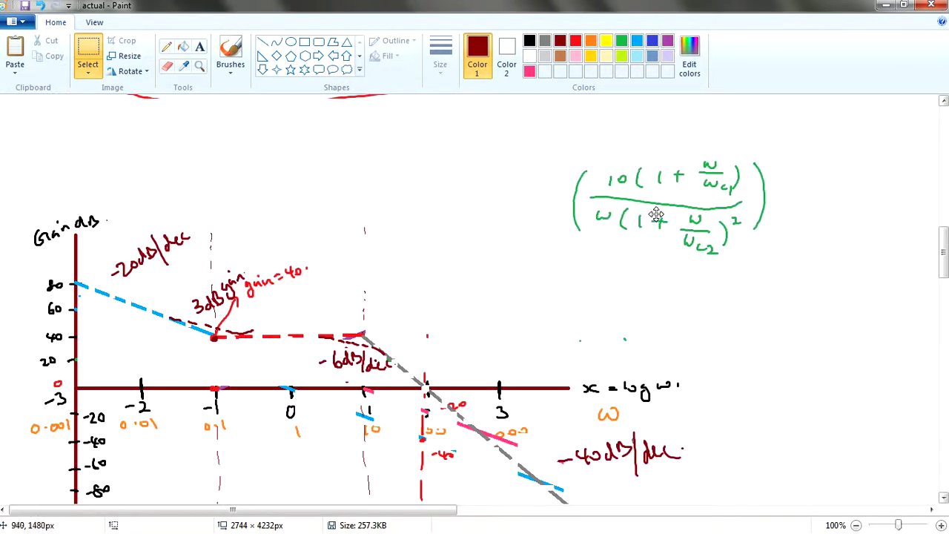
click(632, 358)
scroll(551, 341, down, 3)
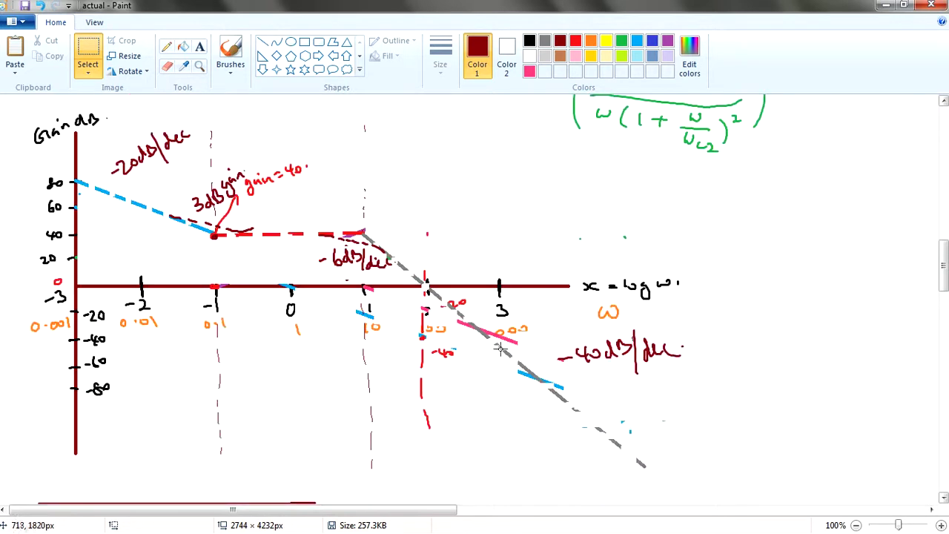
drag(169, 278, 177, 299)
click(229, 254)
scroll(178, 225, up, 3)
drag(699, 153, 722, 173)
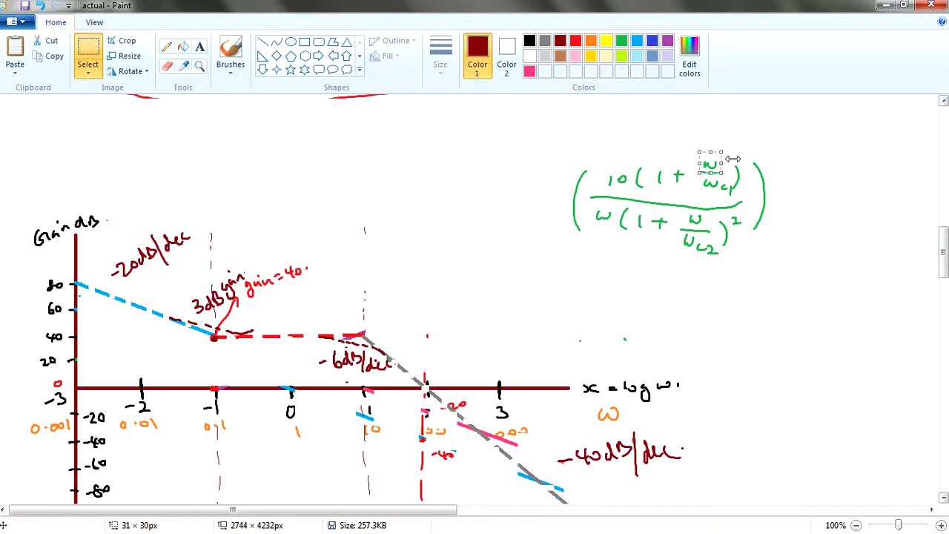
key(Escape)
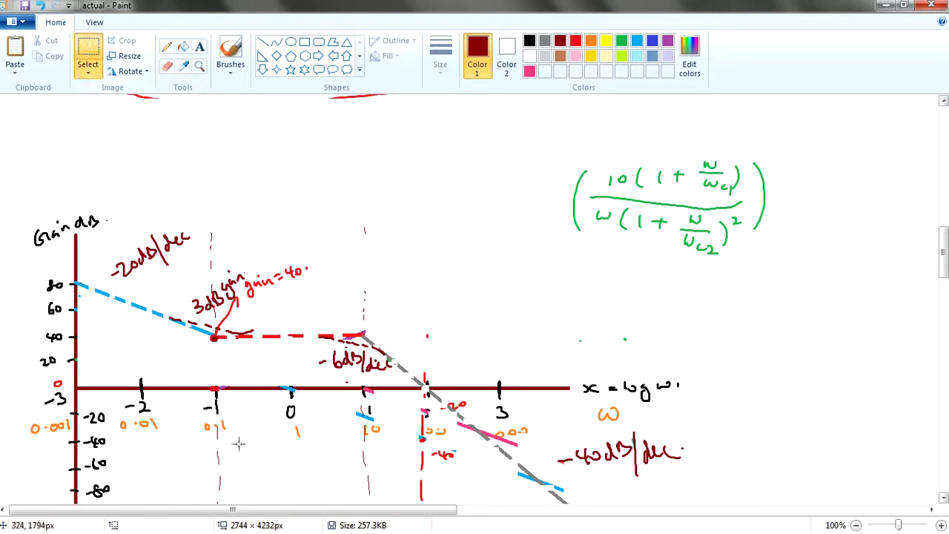
drag(575, 129, 794, 267)
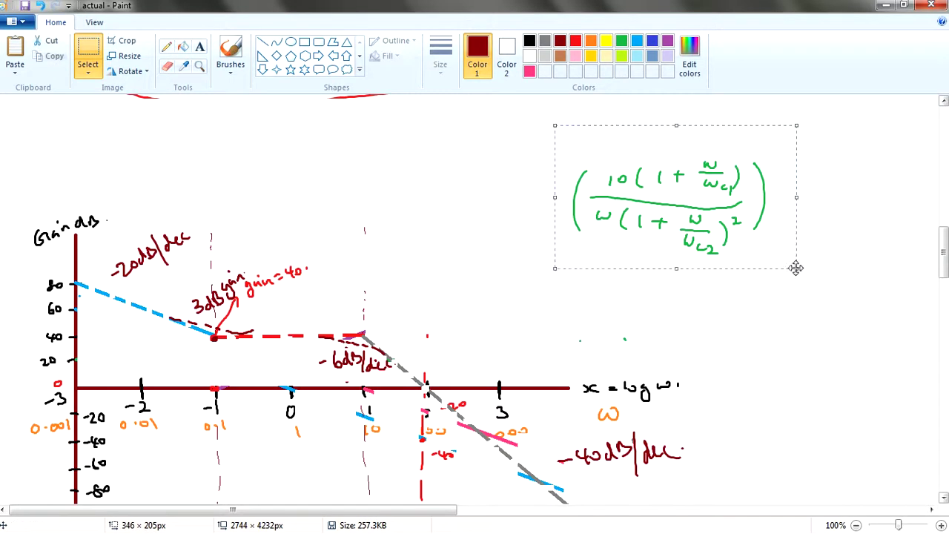
key(Escape)
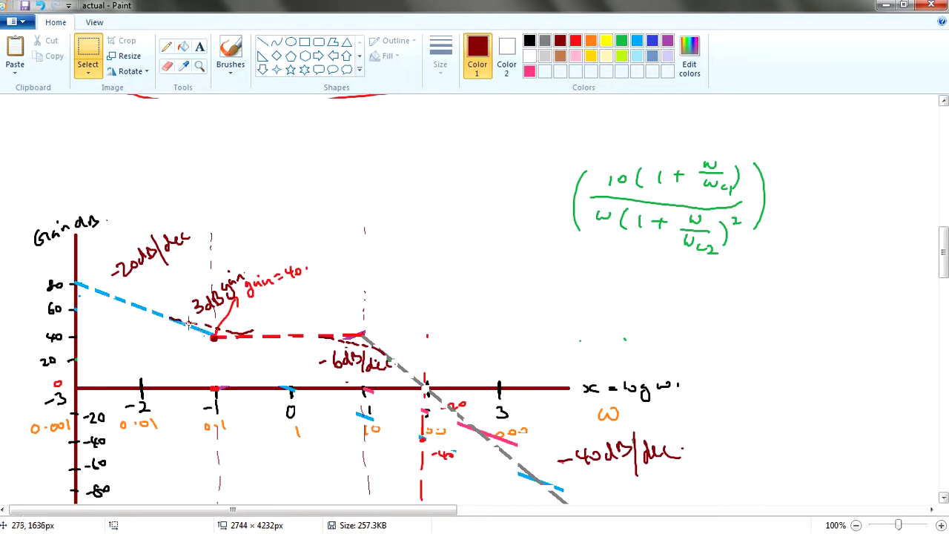
Step: Deselect the green fraction and pick bright red with the Brushes tool
drag(543, 148, 787, 263)
click(727, 343)
click(576, 41)
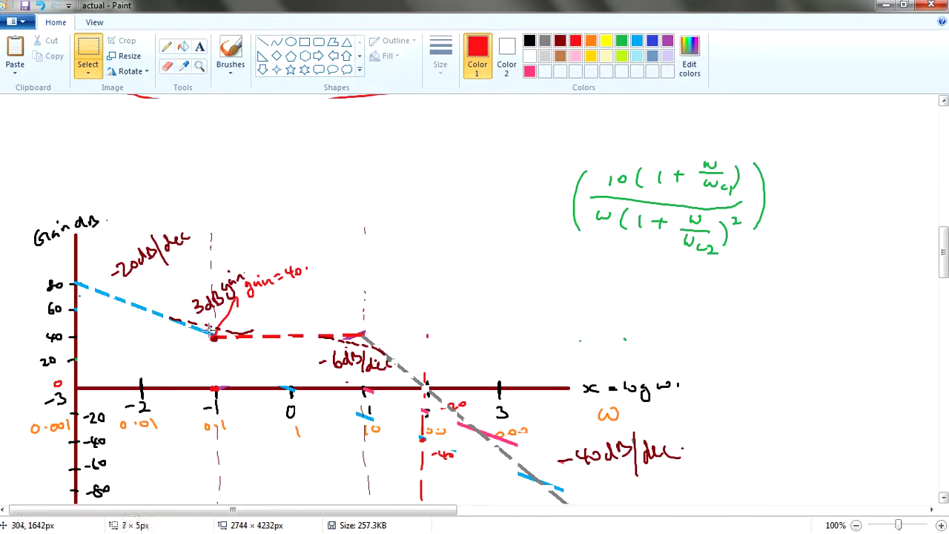
click(231, 53)
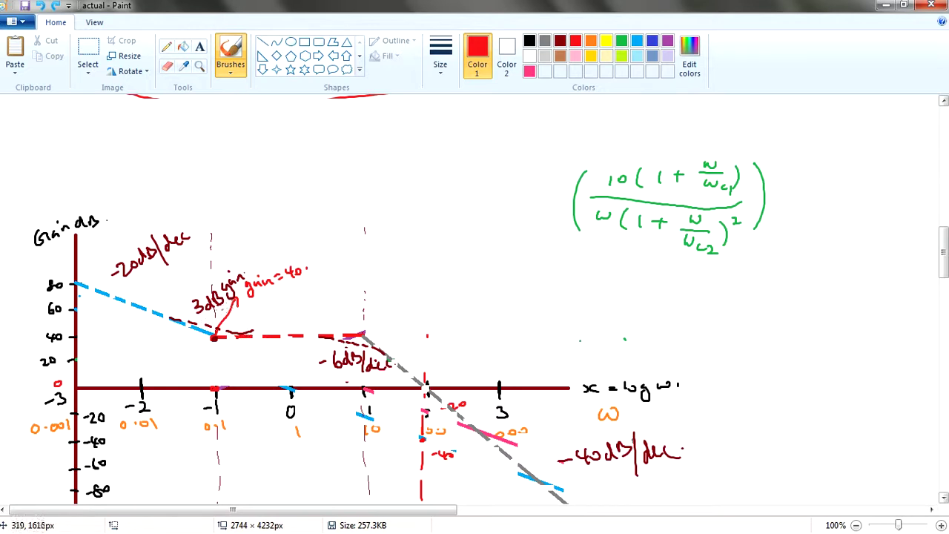
Step: Draw red trial loops around the green formula, undoing both with Ctrl+Z
mouse_move(718, 131)
mouse_down()
mouse_move(608, 128)
mouse_move(552, 190)
mouse_move(602, 273)
mouse_move(710, 284)
mouse_move(789, 219)
mouse_move(738, 139)
mouse_up()
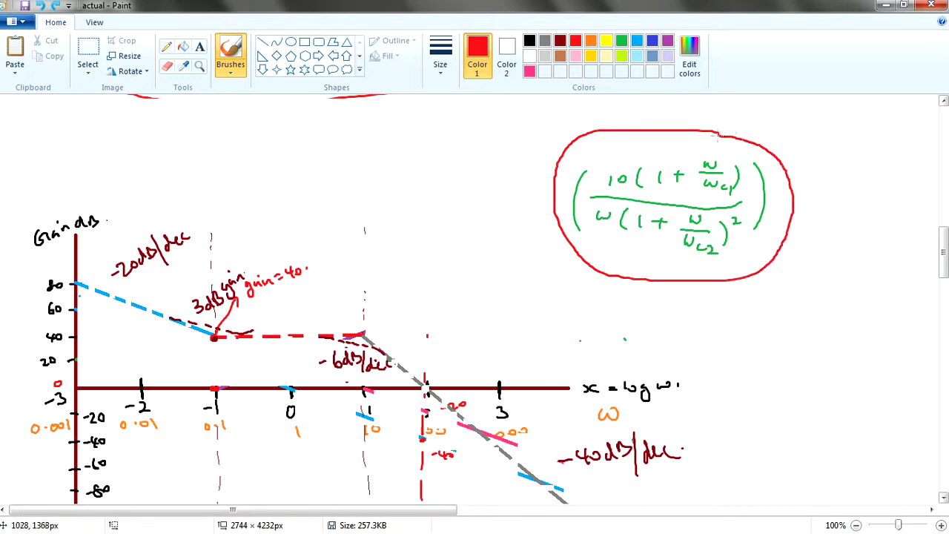
key(ctrl+z)
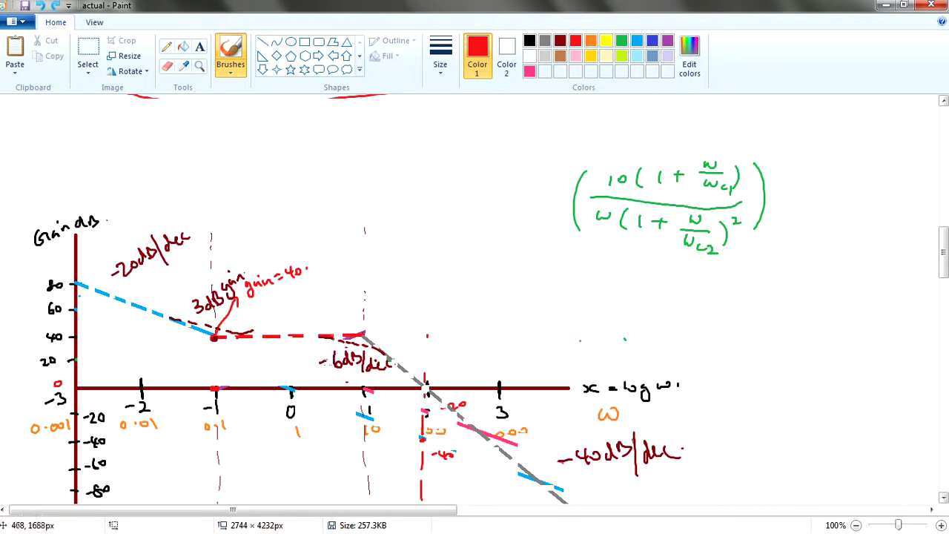
mouse_move(720, 137)
mouse_down()
mouse_move(564, 174)
mouse_move(581, 245)
mouse_move(733, 264)
mouse_move(797, 192)
mouse_move(760, 150)
mouse_move(726, 137)
mouse_up()
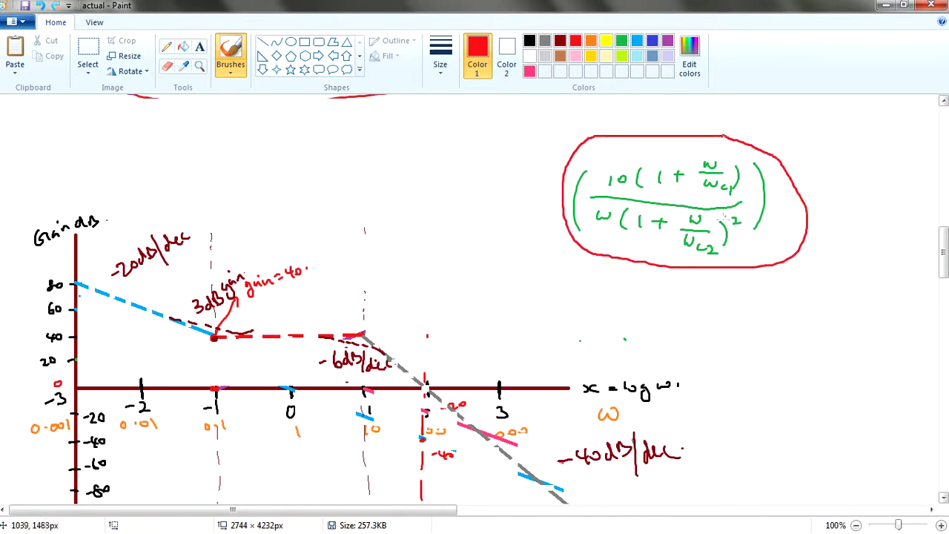
key(ctrl+z)
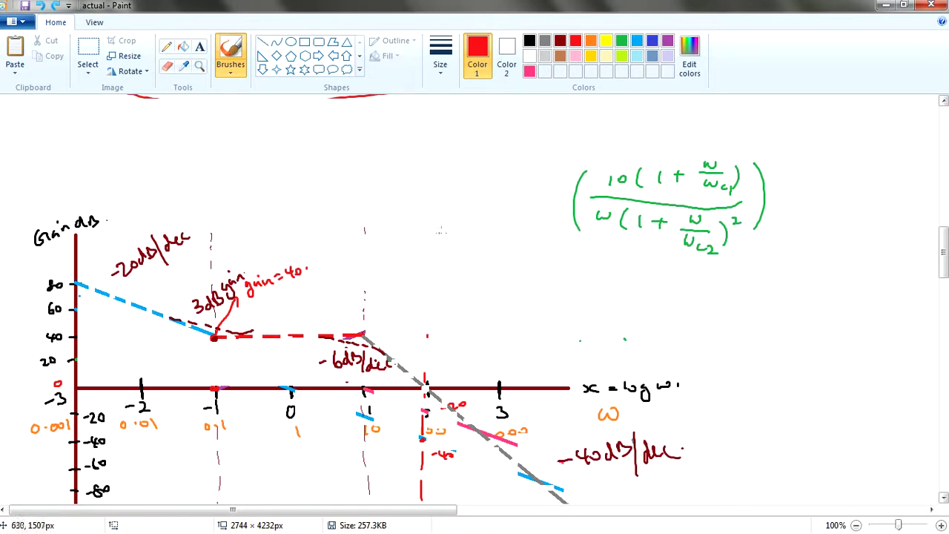
scroll(441, 232, down, 3)
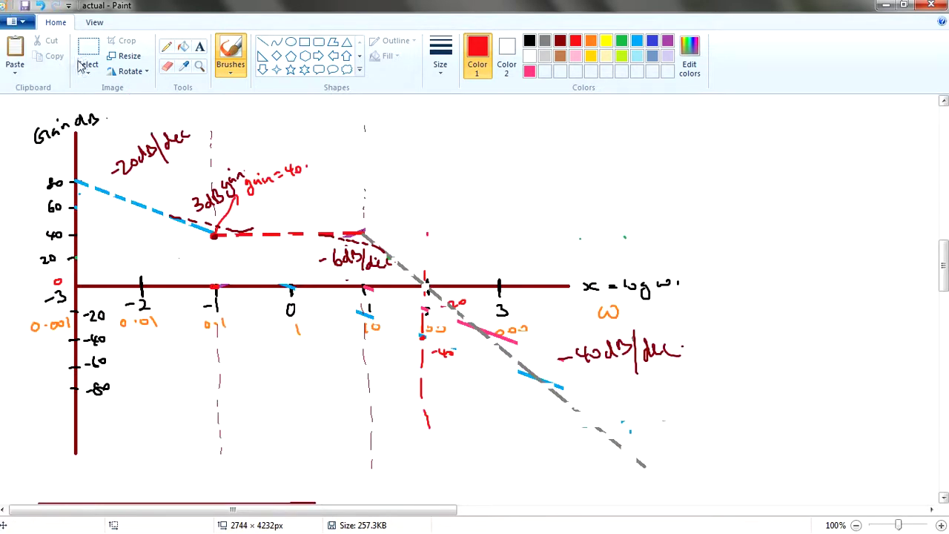
Step: Select the orange 0.1 axis label, then set up Brushes with orange as Color 1
click(88, 55)
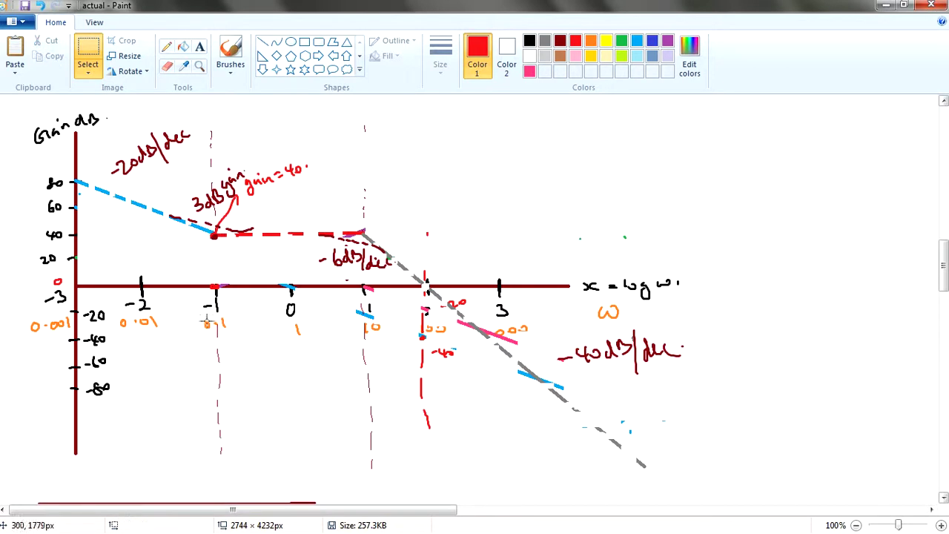
drag(196, 312, 231, 338)
scroll(393, 330, down, 8)
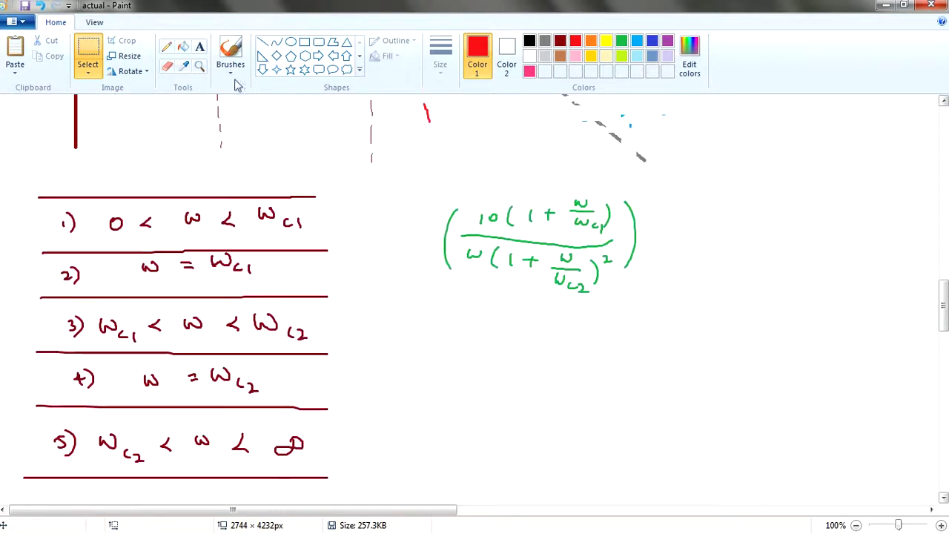
click(230, 54)
click(591, 39)
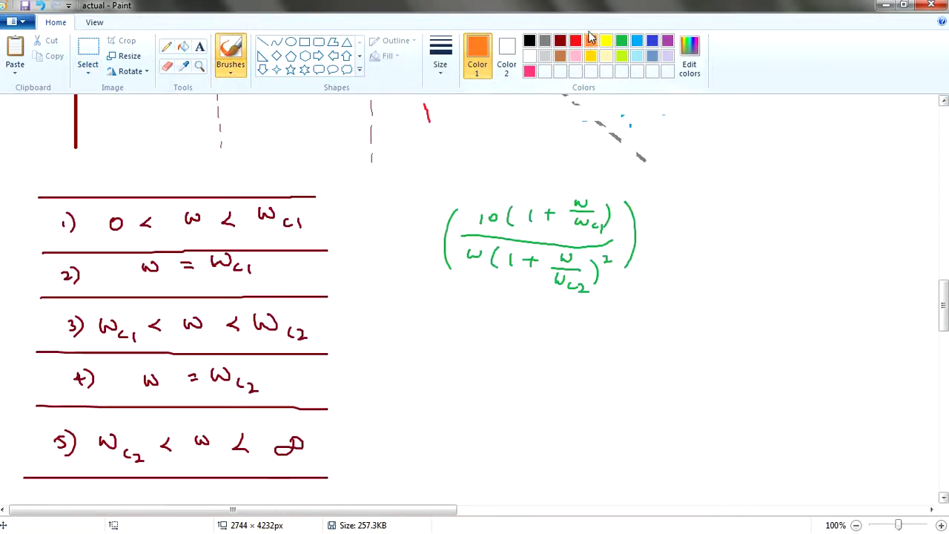
Step: Handwrite "= 10(1+ 0.1/" in orange after the green fraction
drag(644, 216, 656, 212)
drag(651, 224, 751, 211)
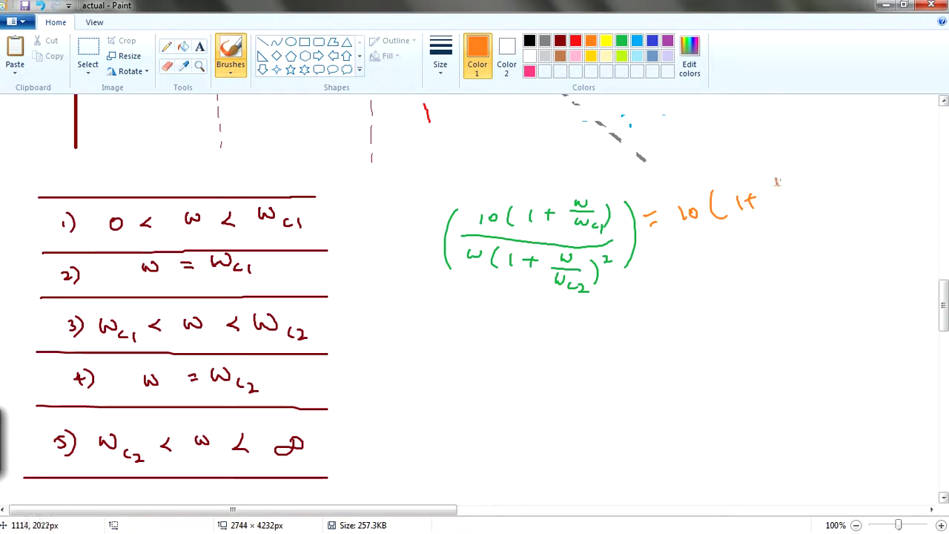
drag(775, 178, 816, 184)
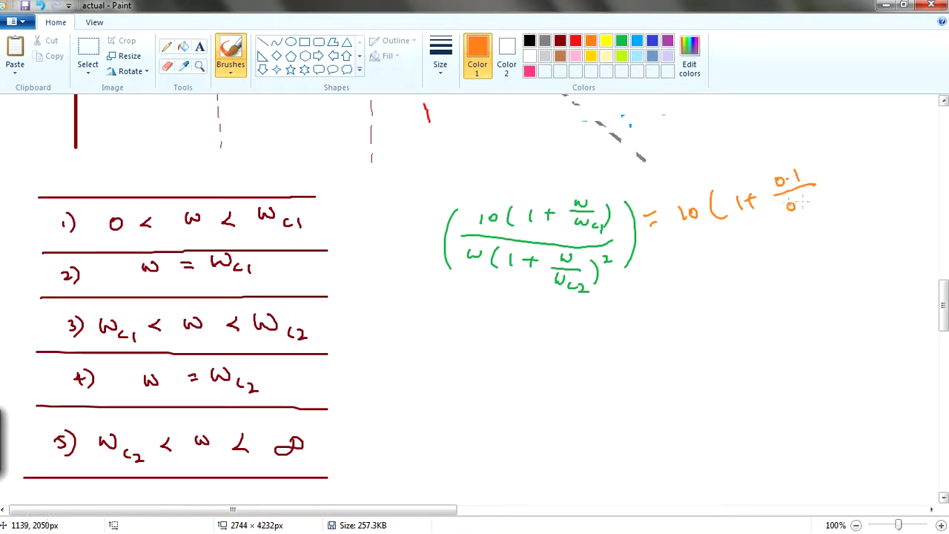
scroll(838, 190, up, 4)
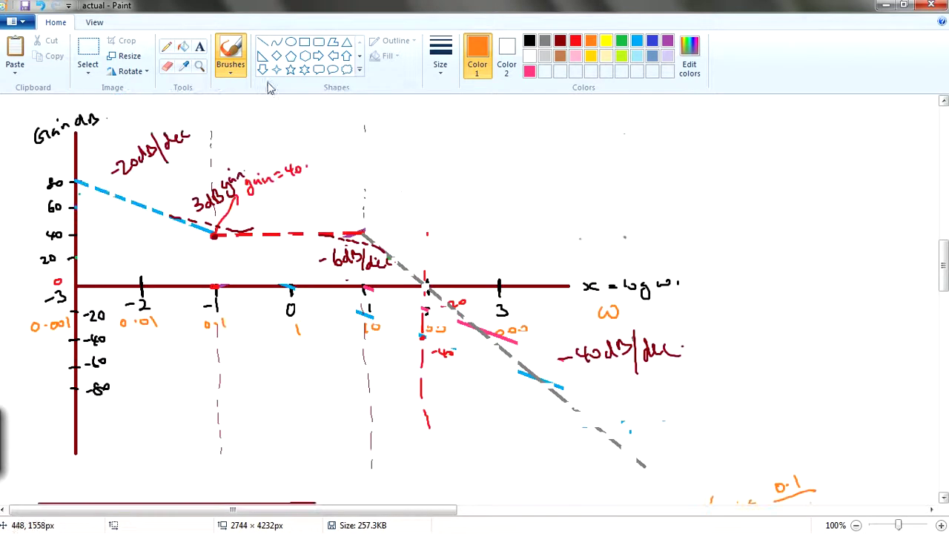
click(87, 54)
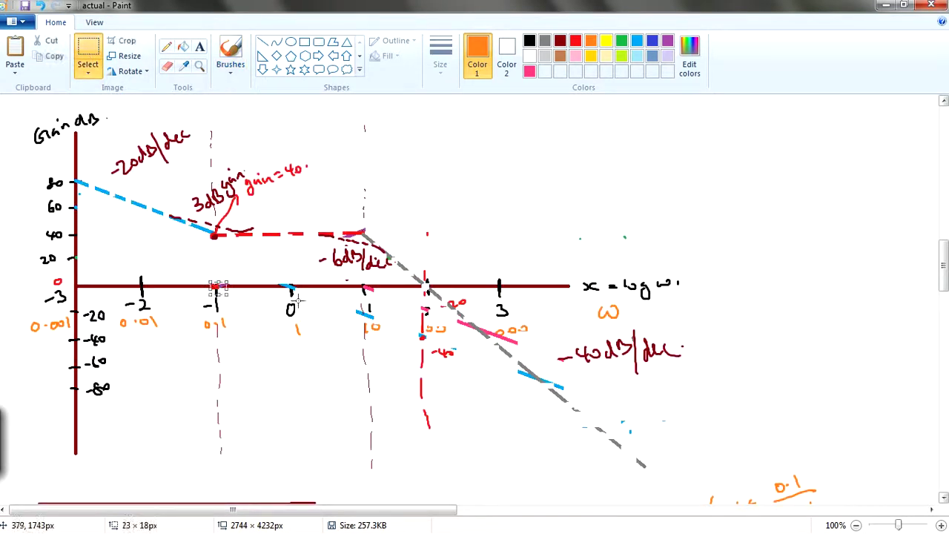
drag(432, 510, 579, 521)
scroll(742, 385, up, 5)
scroll(742, 386, right, 5)
scroll(670, 339, up, 2)
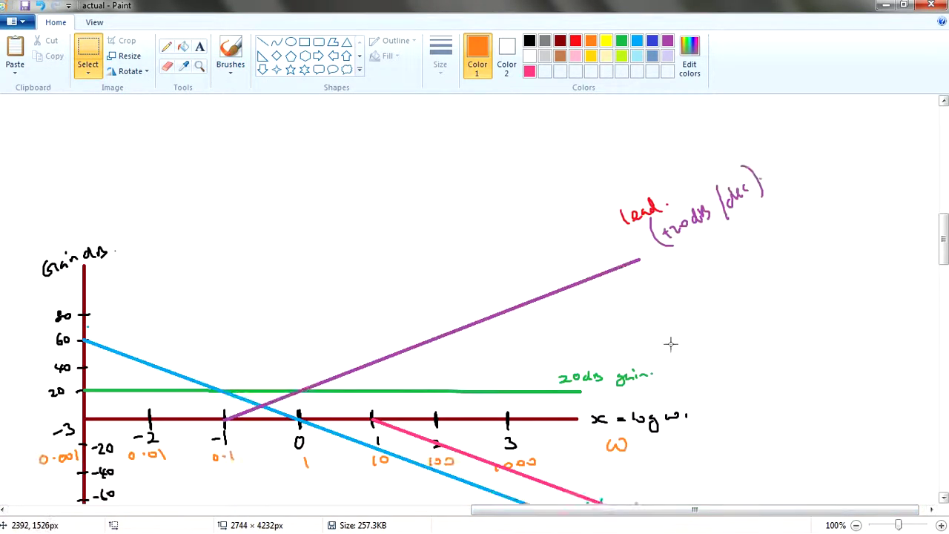
scroll(667, 333, down, 8)
scroll(281, 311, up, 4)
scroll(281, 312, up, 4)
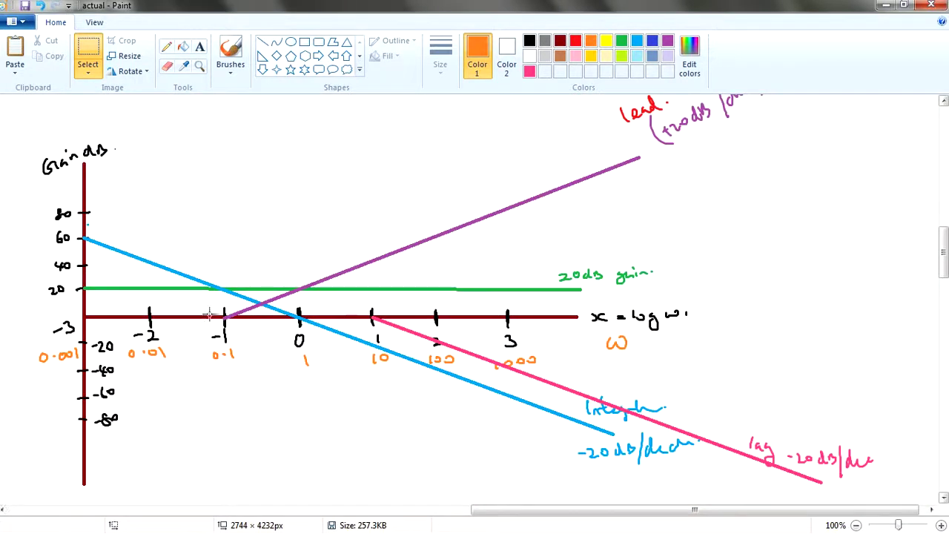
drag(206, 304, 245, 334)
scroll(638, 208, up, 3)
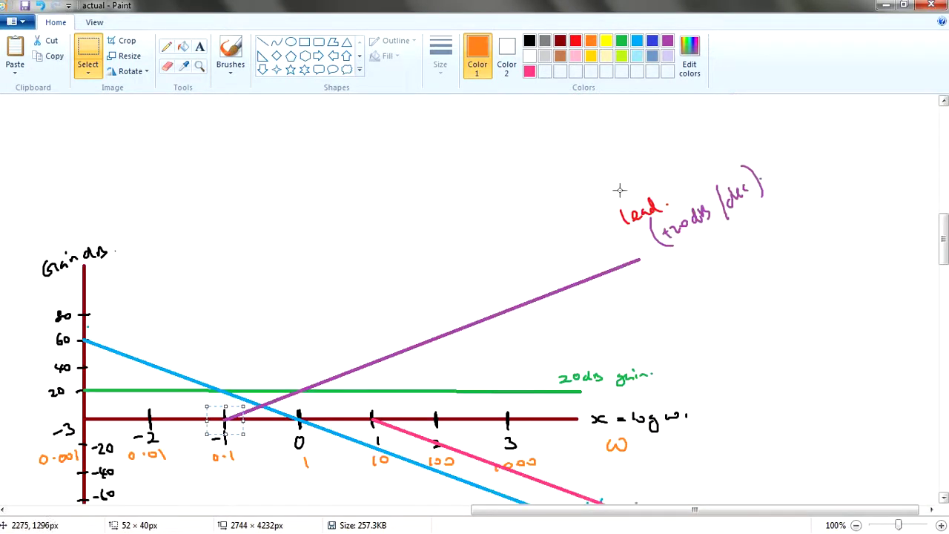
click(248, 441)
scroll(483, 481, down, 3)
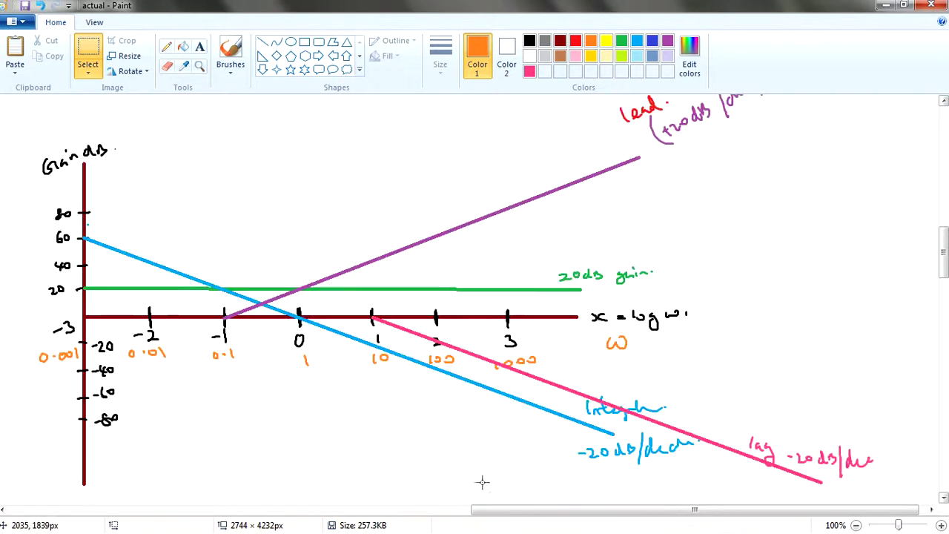
drag(496, 511, 158, 495)
scroll(319, 348, down, 7)
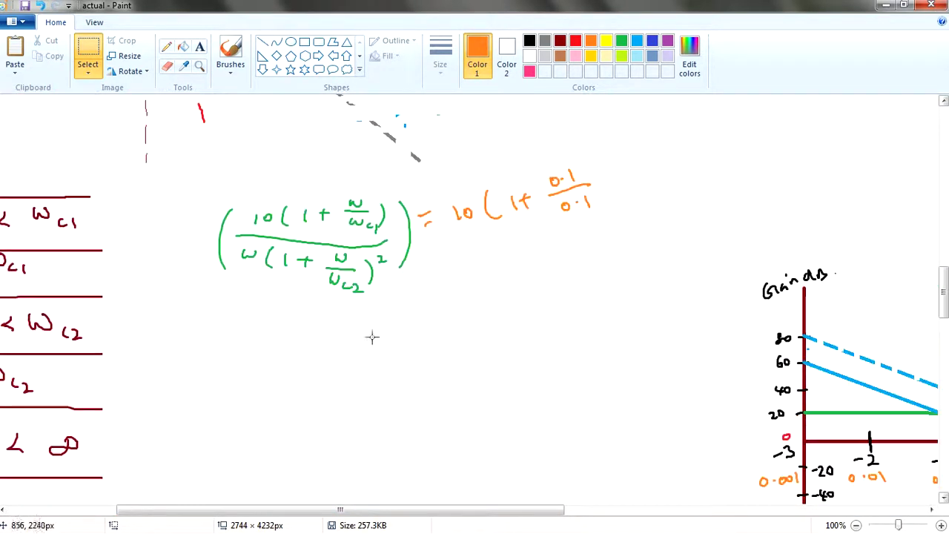
Step: Finish the orange fraction: close the numerator, draw the bar and complete the denominator
scroll(423, 267, down, 3)
click(230, 55)
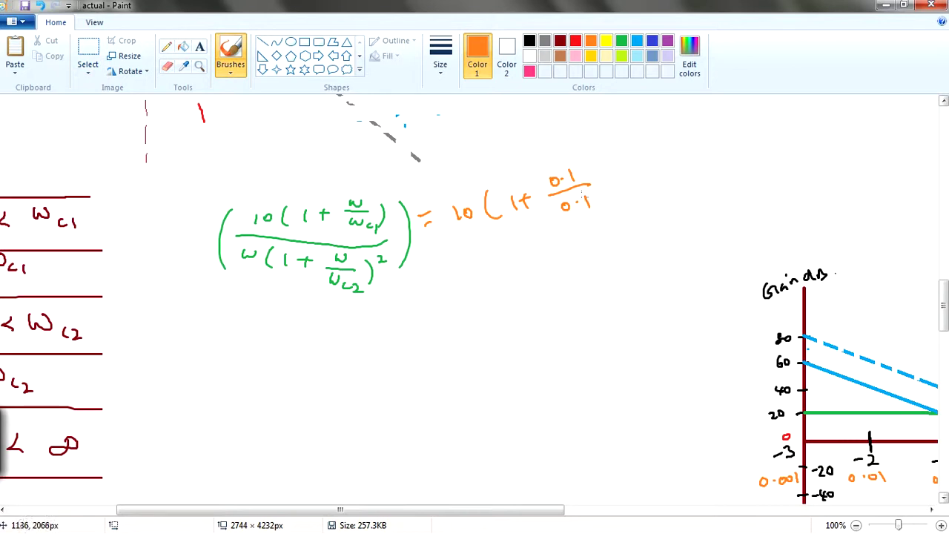
drag(591, 161, 609, 200)
drag(450, 238, 640, 200)
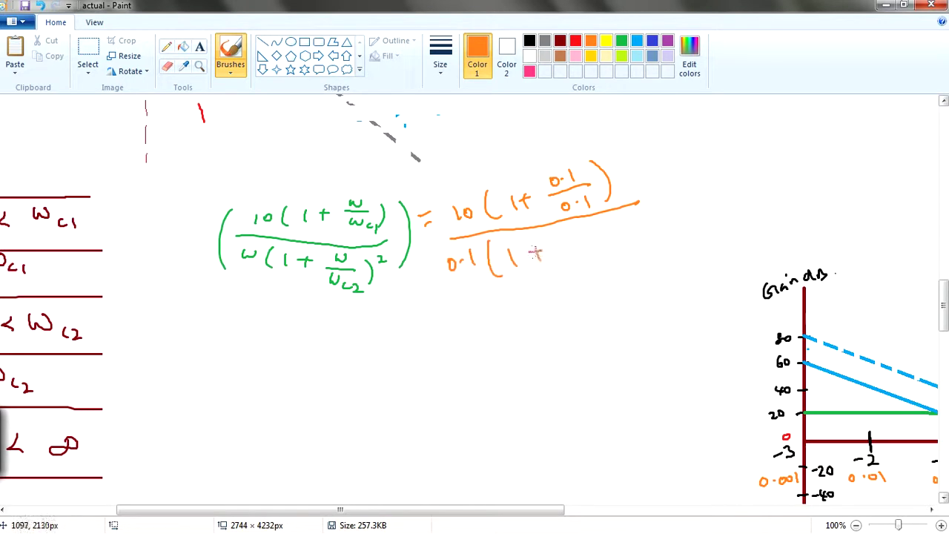
drag(569, 231, 610, 236)
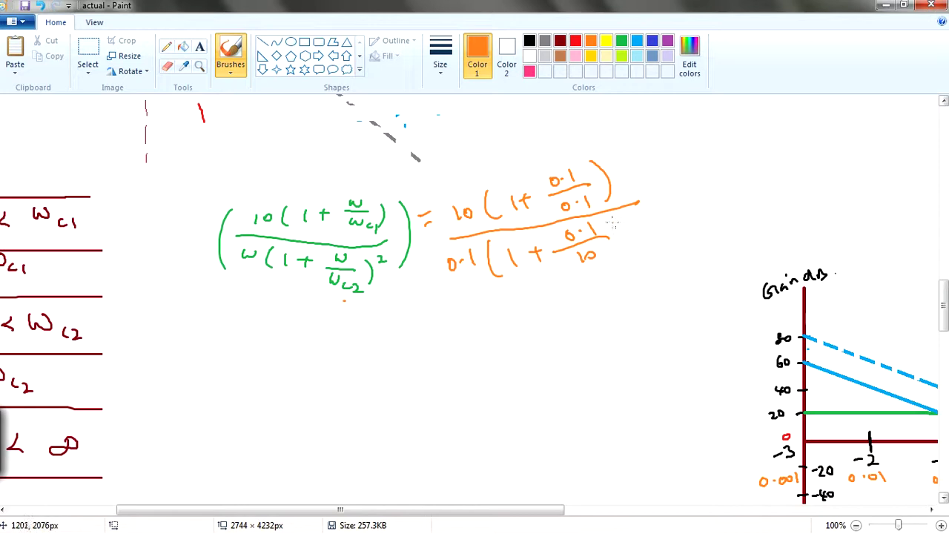
drag(614, 221, 624, 254)
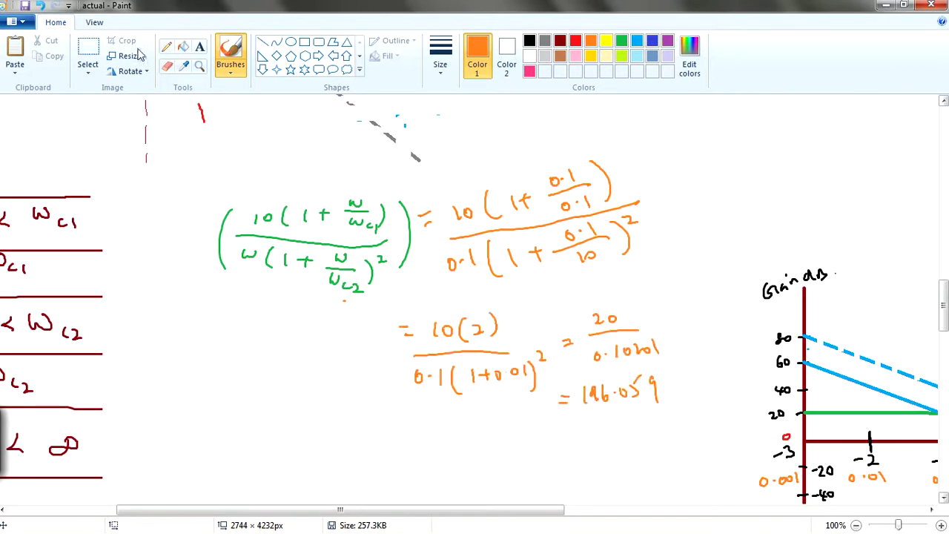
Step: Box the substituted fraction, 10(2)/0.1(1+0.01)², 20/0.10101 and 146.059 with selections
click(88, 52)
drag(450, 159, 652, 276)
drag(406, 300, 544, 406)
drag(568, 300, 660, 371)
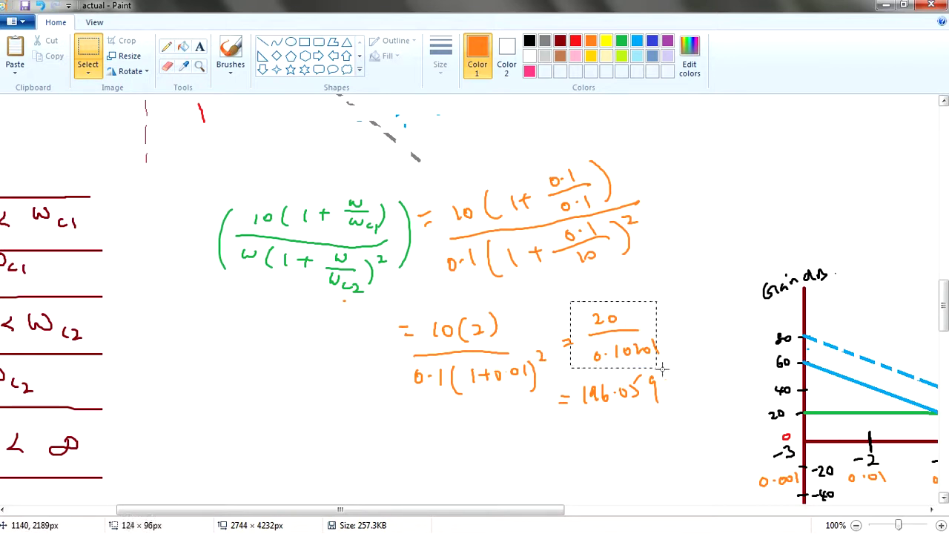
click(635, 436)
drag(568, 374, 668, 419)
click(703, 401)
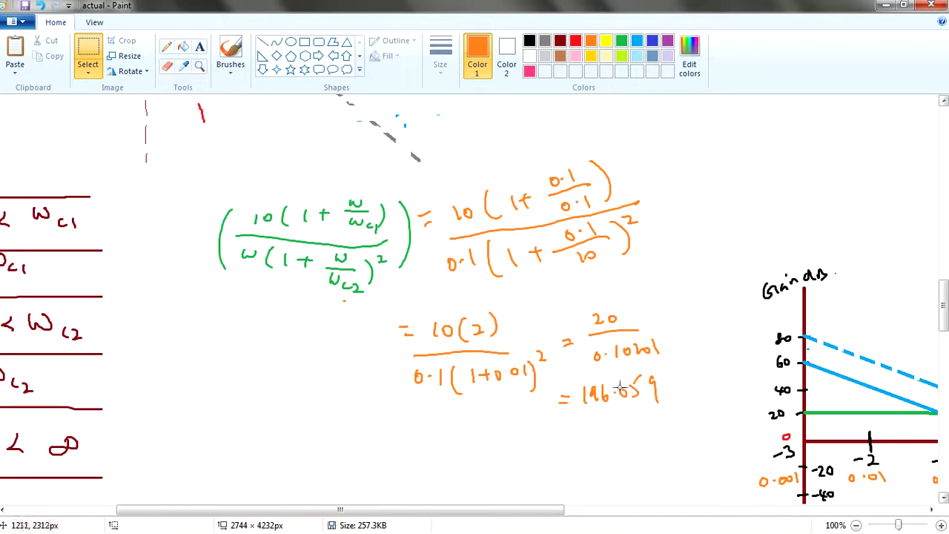
drag(567, 373, 664, 415)
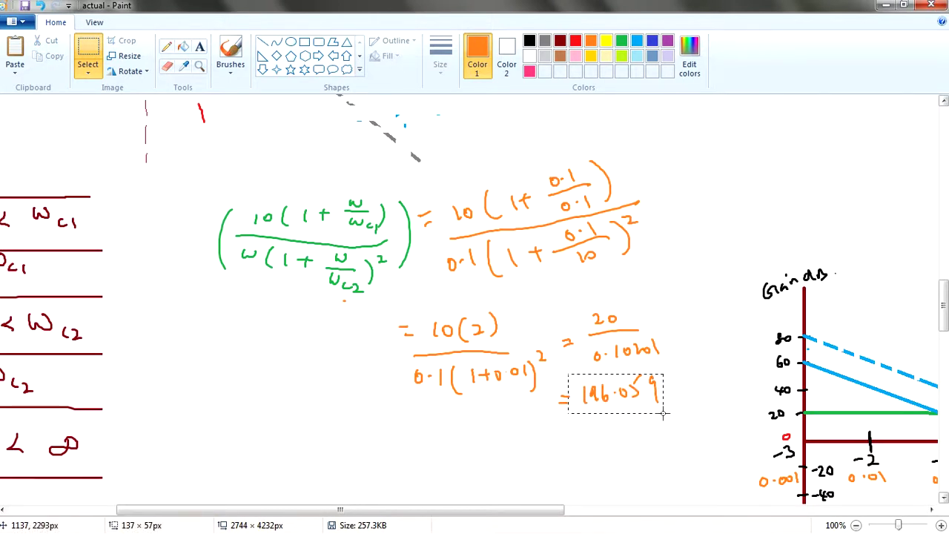
click(711, 402)
Step: Write a ≠ dB note after 146.059, then undo it
click(234, 57)
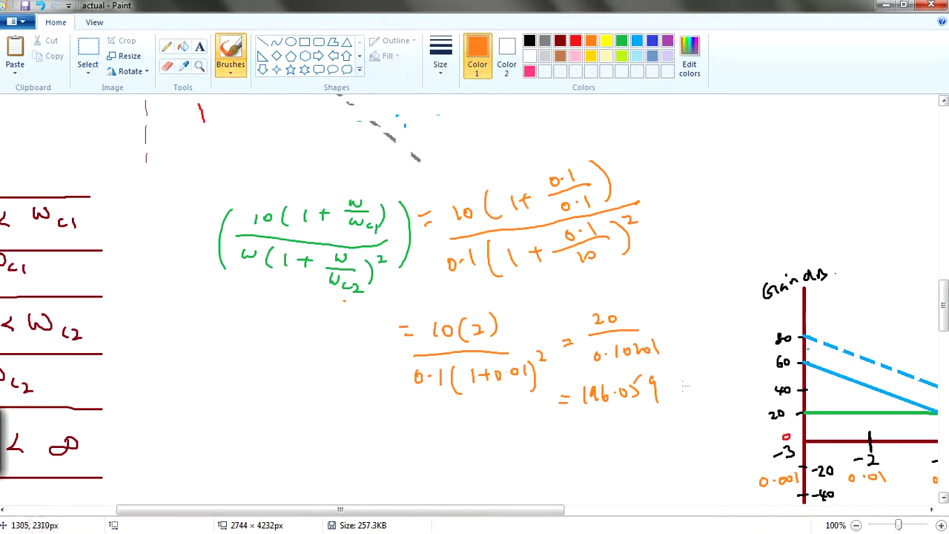
drag(690, 369, 685, 400)
drag(708, 365, 712, 389)
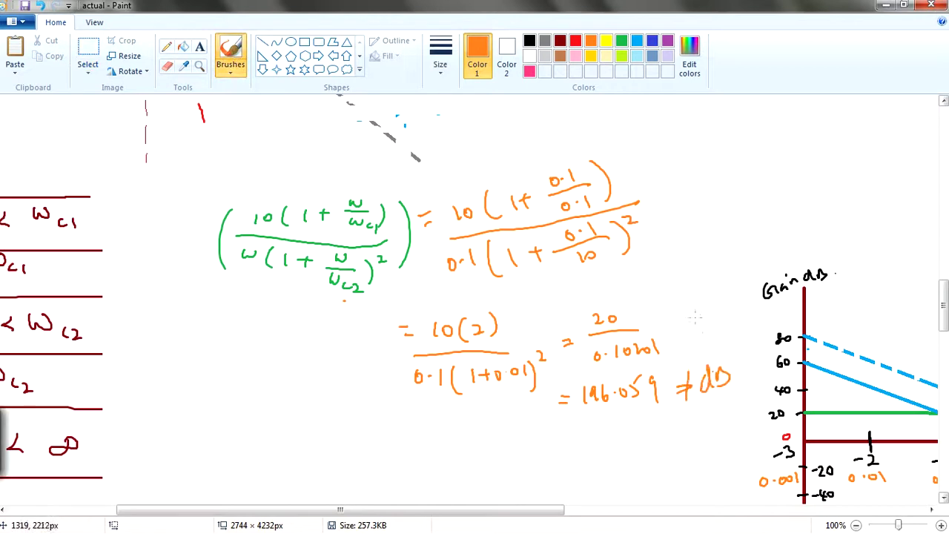
key(ctrl+z)
key(ctrl+z)
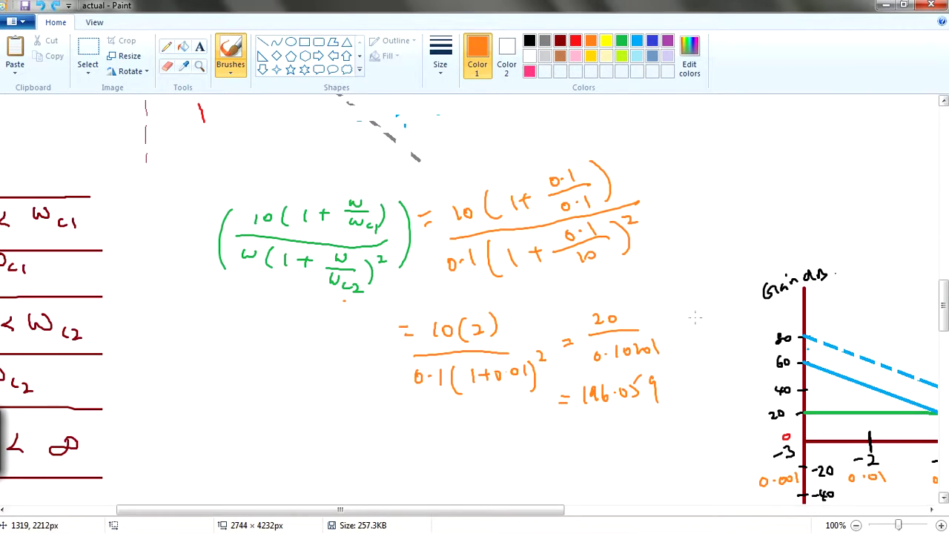
Step: Write 20log(G(ω)) in orange below the working
scroll(690, 330, down, 2)
scroll(630, 330, up, 5)
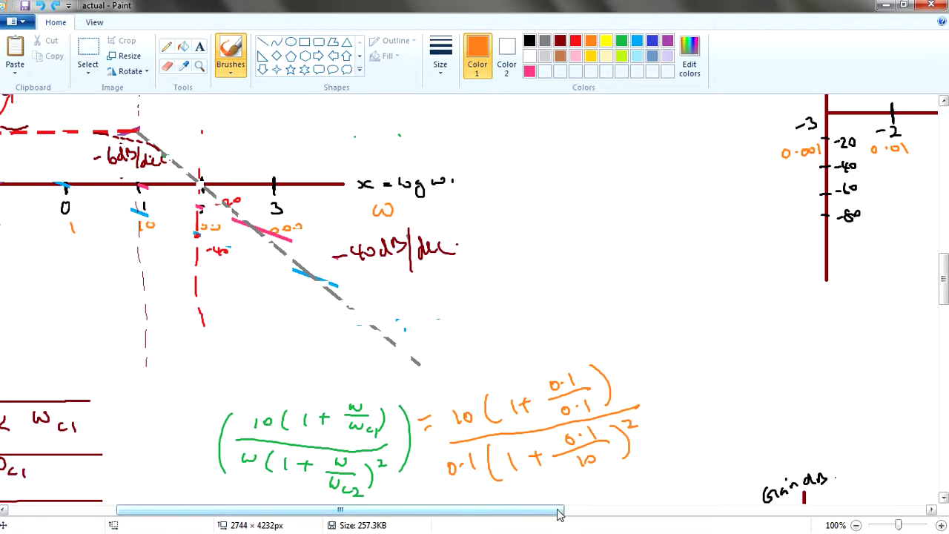
drag(557, 510, 310, 364)
scroll(136, 239, up, 3)
scroll(574, 311, down, 14)
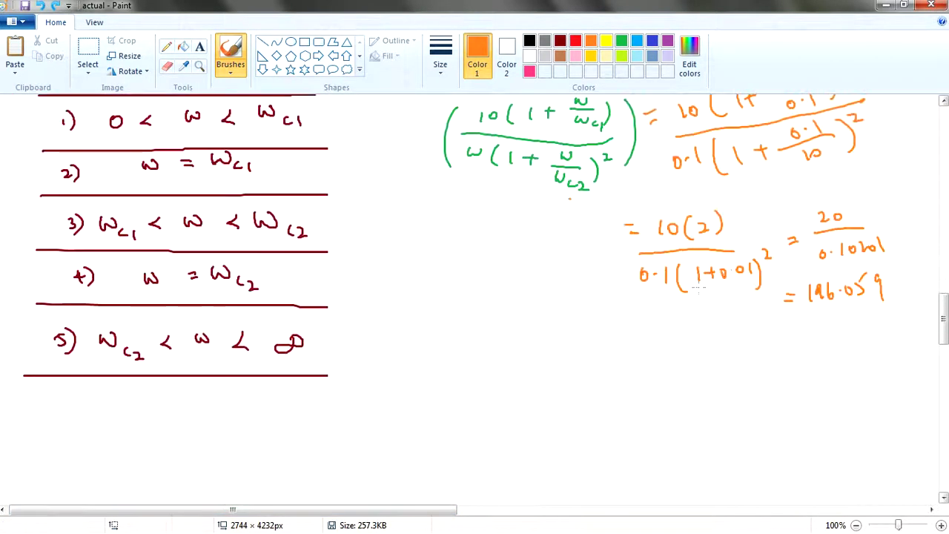
drag(554, 359, 570, 361)
mouse_move(581, 346)
mouse_down()
mouse_move(597, 356)
mouse_move(606, 348)
mouse_up()
drag(626, 347, 620, 368)
mouse_move(649, 335)
mouse_down()
mouse_move(673, 336)
mouse_move(684, 356)
mouse_up()
drag(693, 332, 697, 361)
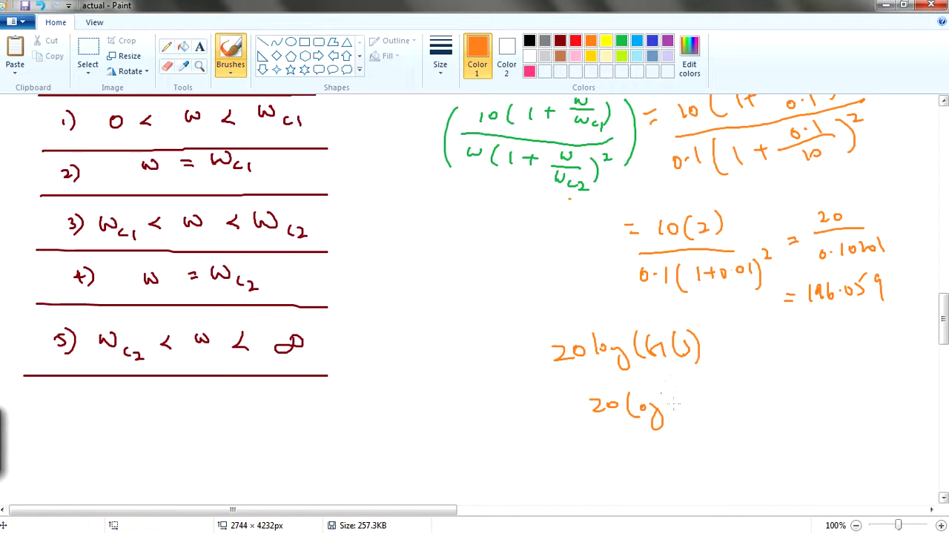
Step: Write 20log(146.059) as the next line of the orange working
drag(681, 393, 675, 417)
mouse_move(696, 394)
mouse_down()
mouse_move(699, 411)
mouse_move(714, 408)
mouse_up()
mouse_move(724, 393)
mouse_down()
mouse_move(728, 403)
mouse_move(751, 396)
mouse_up()
click(742, 401)
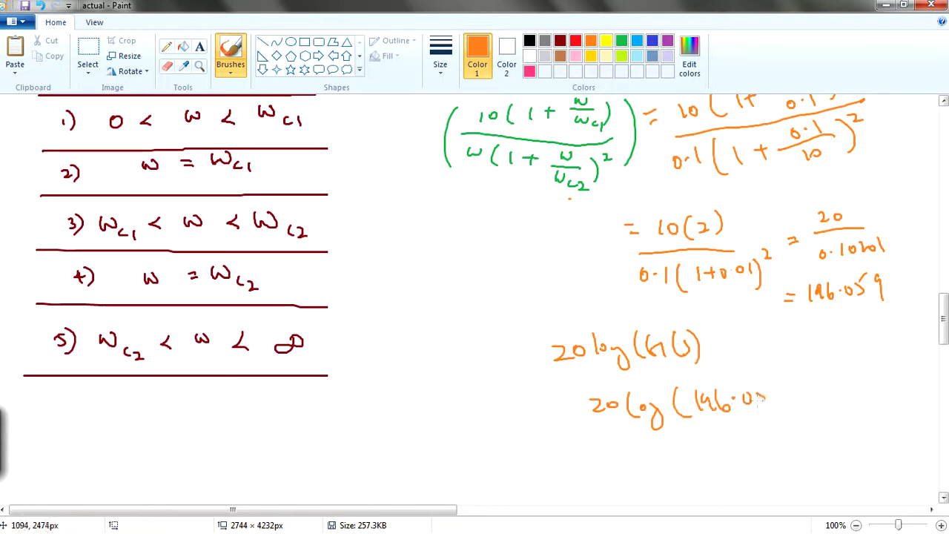
drag(772, 363, 784, 424)
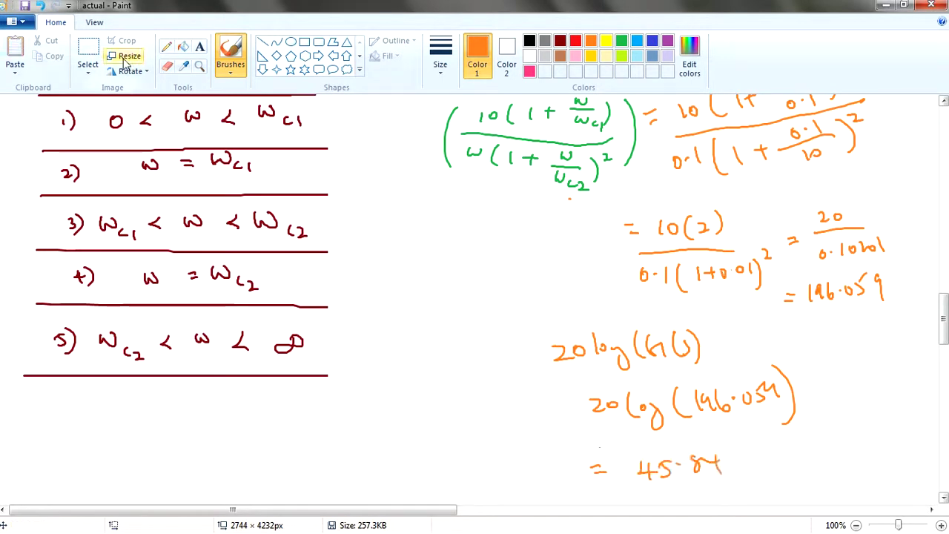
Step: Box the 20log formula, the 146.059 value and the 45.84 result with selections
click(88, 56)
drag(535, 319, 718, 381)
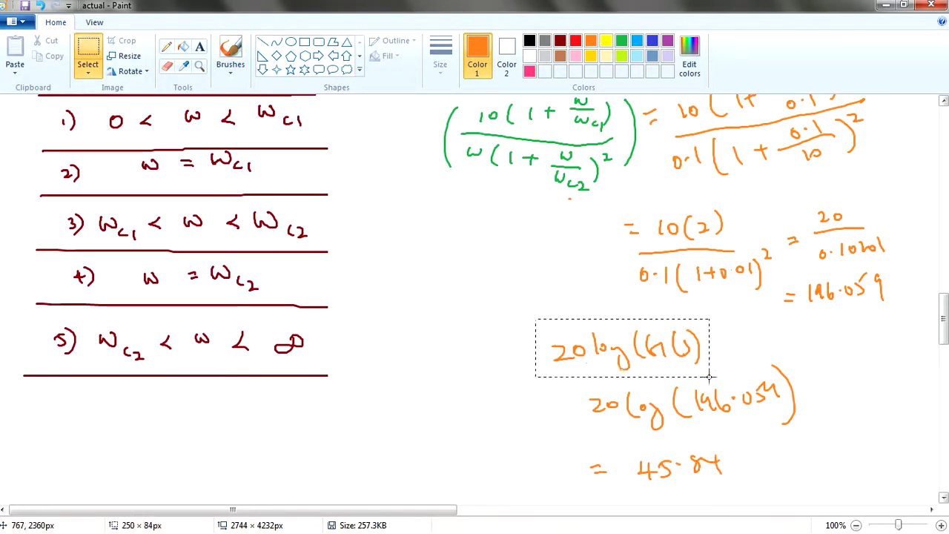
click(788, 312)
drag(795, 274, 900, 309)
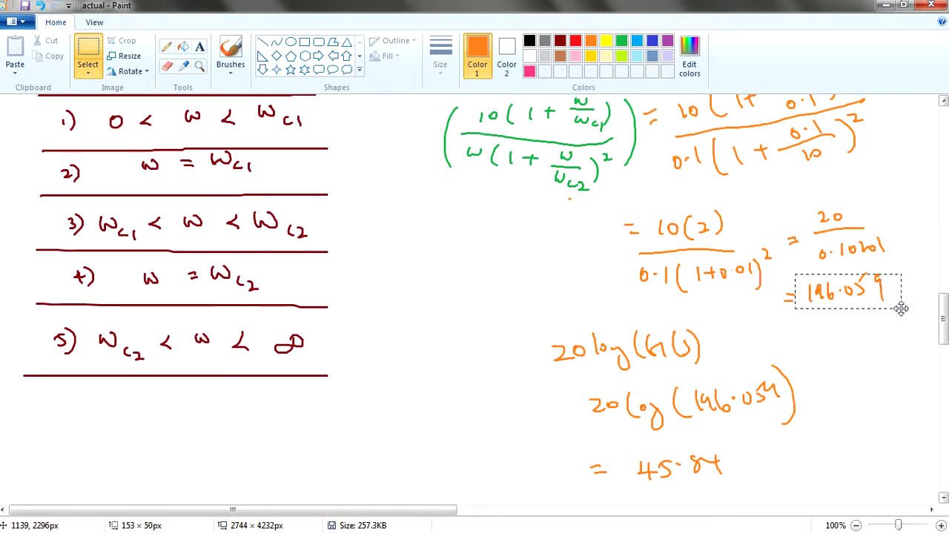
click(677, 421)
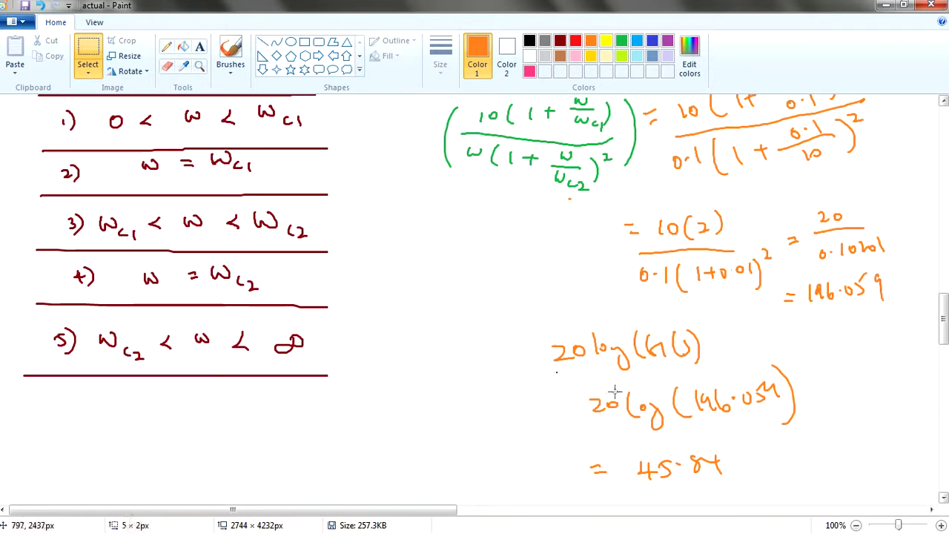
drag(627, 449, 735, 492)
click(801, 454)
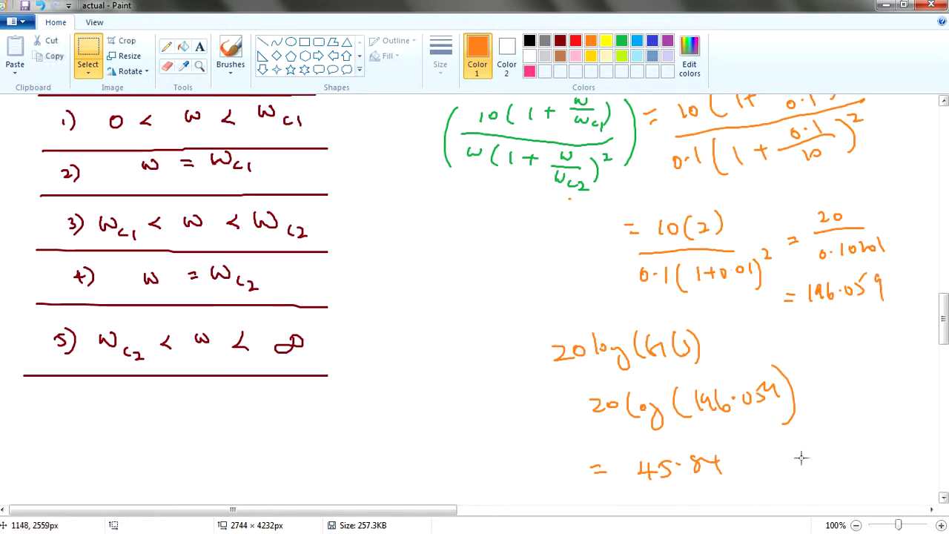
scroll(622, 441, up, 10)
Step: Hand-write 42.84 in orange just below the blue dashed 40 dB asymptote
scroll(319, 347, down, 3)
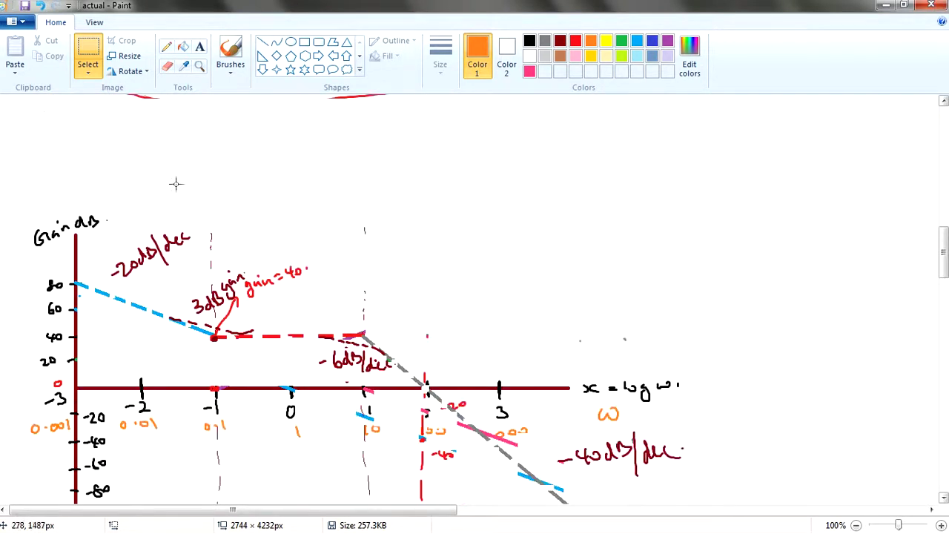
click(231, 55)
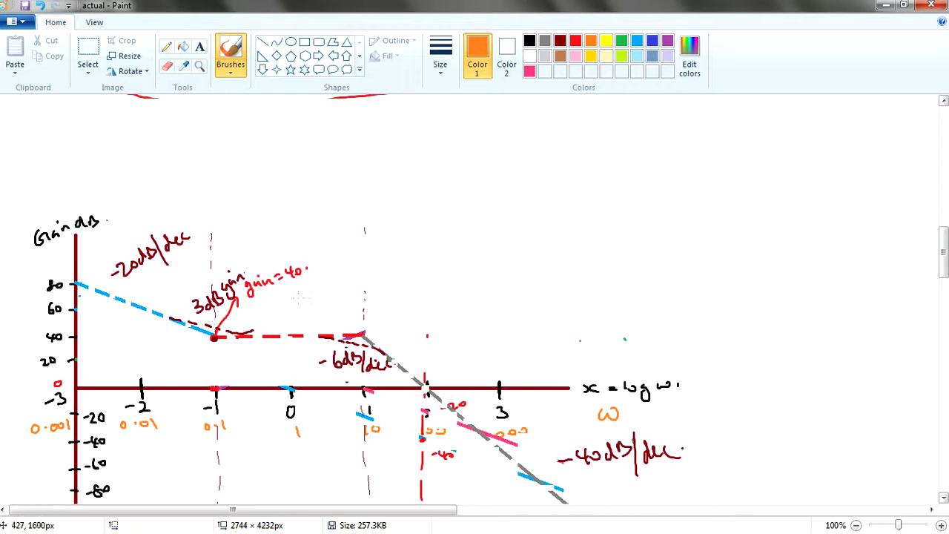
ctrl+scroll(301, 297, up, 2)
scroll(304, 342, down, 4)
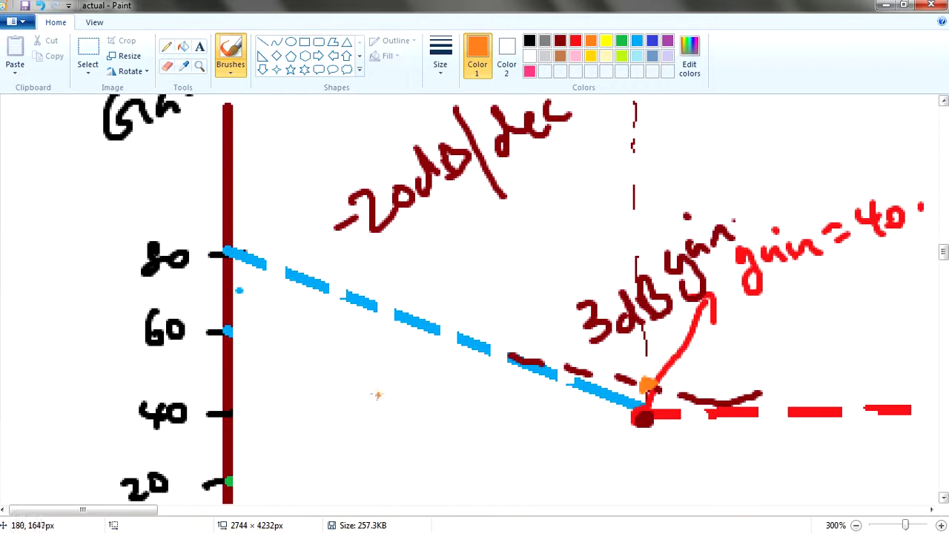
mouse_move(368, 390)
mouse_down()
mouse_move(383, 420)
mouse_move(387, 410)
mouse_move(381, 439)
mouse_up()
drag(413, 406, 437, 443)
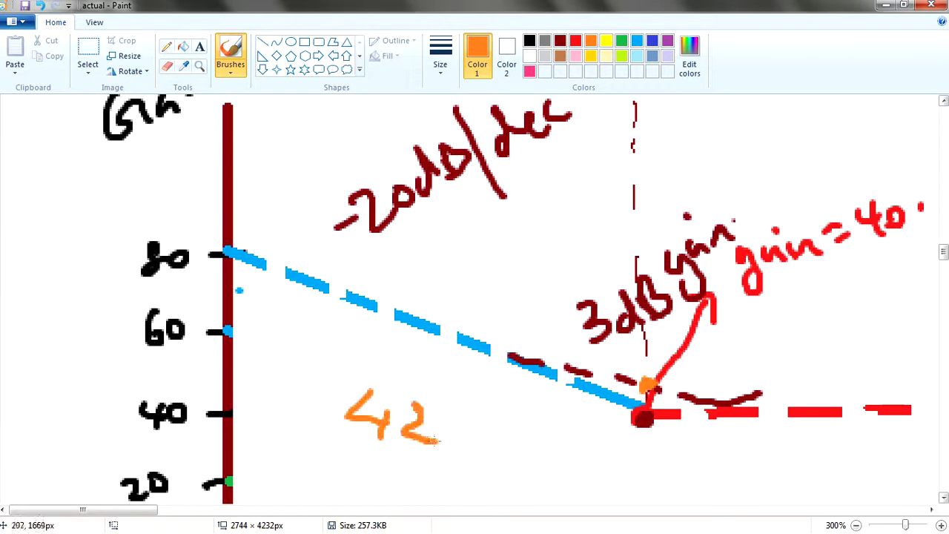
mouse_move(485, 420)
mouse_down()
mouse_move(474, 453)
mouse_move(485, 429)
mouse_up()
mouse_move(523, 429)
mouse_down()
mouse_move(517, 454)
mouse_move(562, 451)
mouse_up()
drag(558, 435, 535, 477)
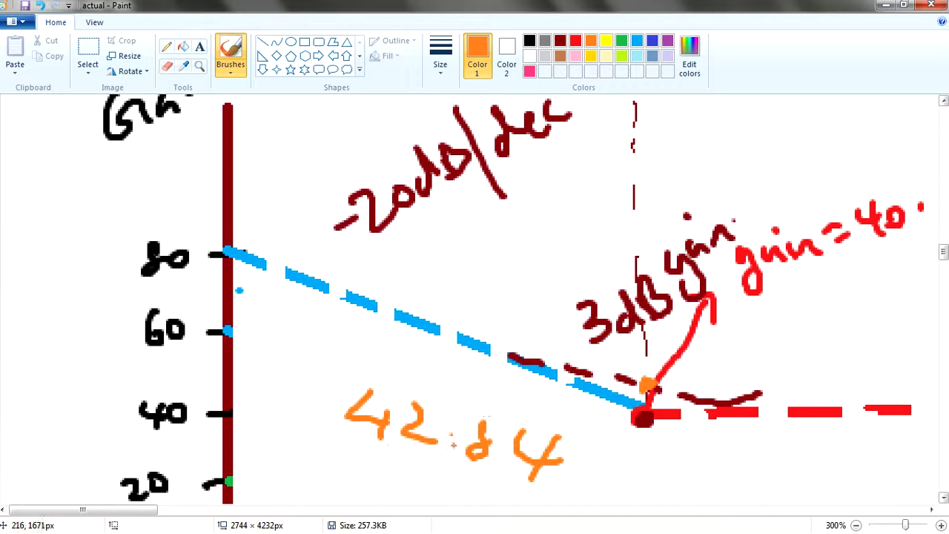
scroll(686, 320, down, 2)
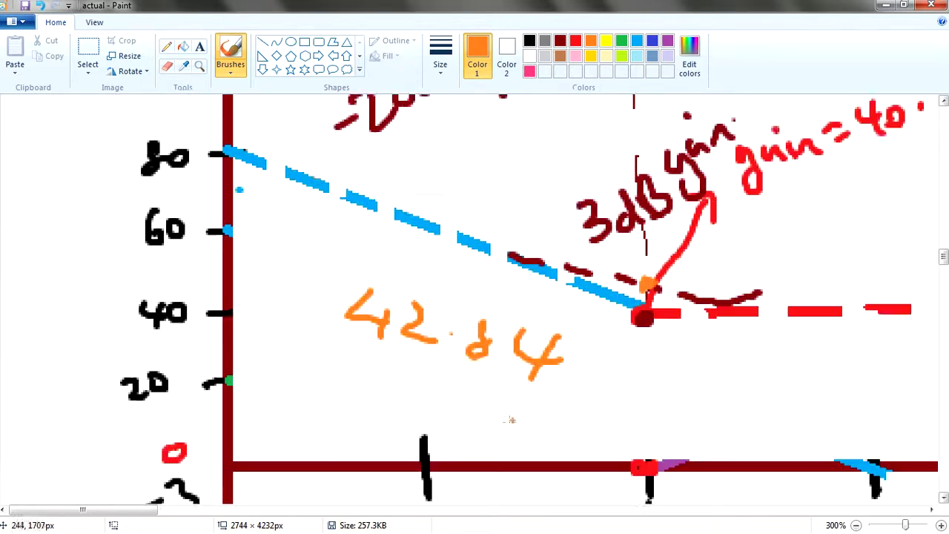
scroll(621, 342, up, 1)
scroll(659, 344, down, 1)
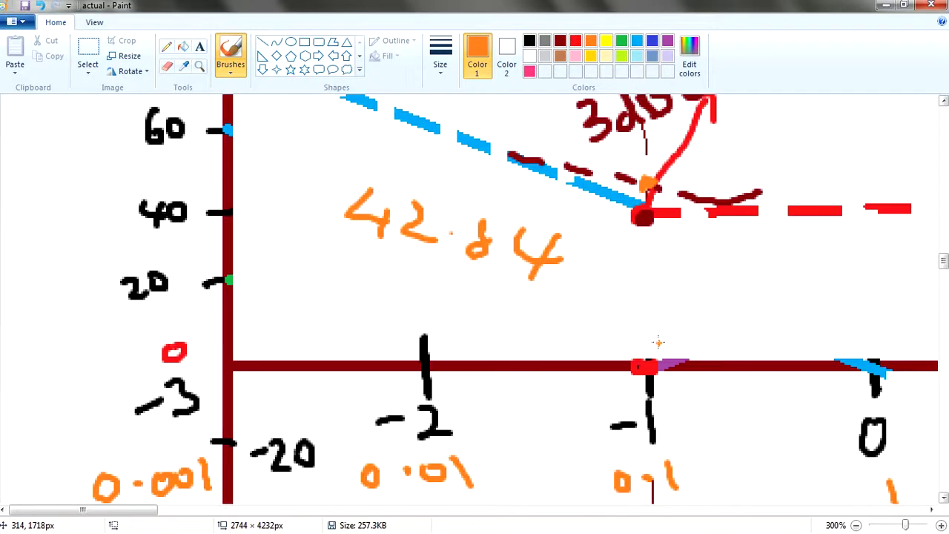
scroll(659, 340, down, 5)
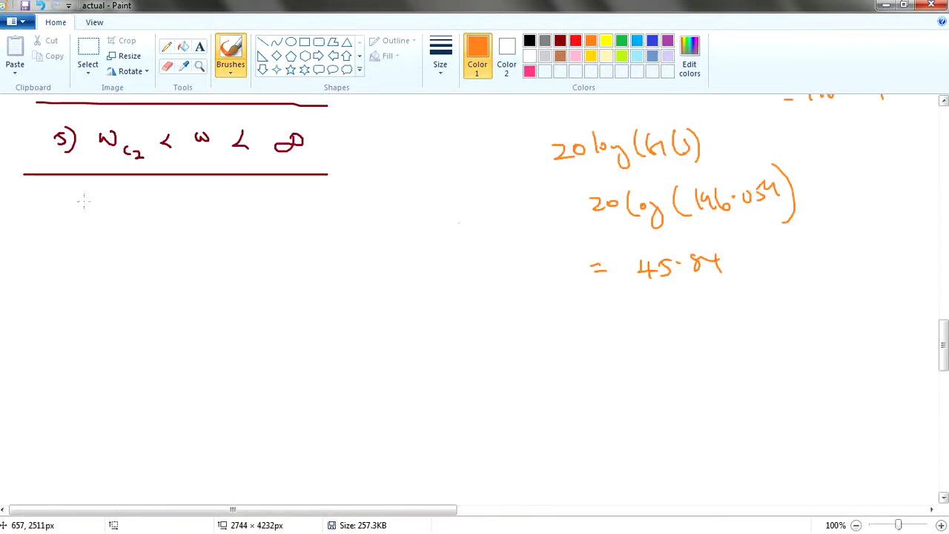
Step: Bring up MATLAB Figure 1 and read 43 dB at 0.1 rad/s
mouse_move(18, 225)
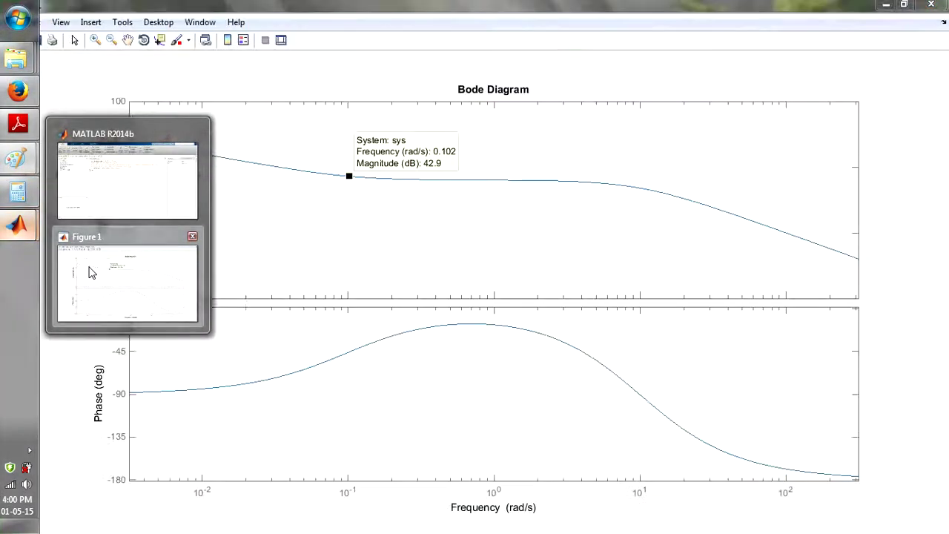
click(89, 273)
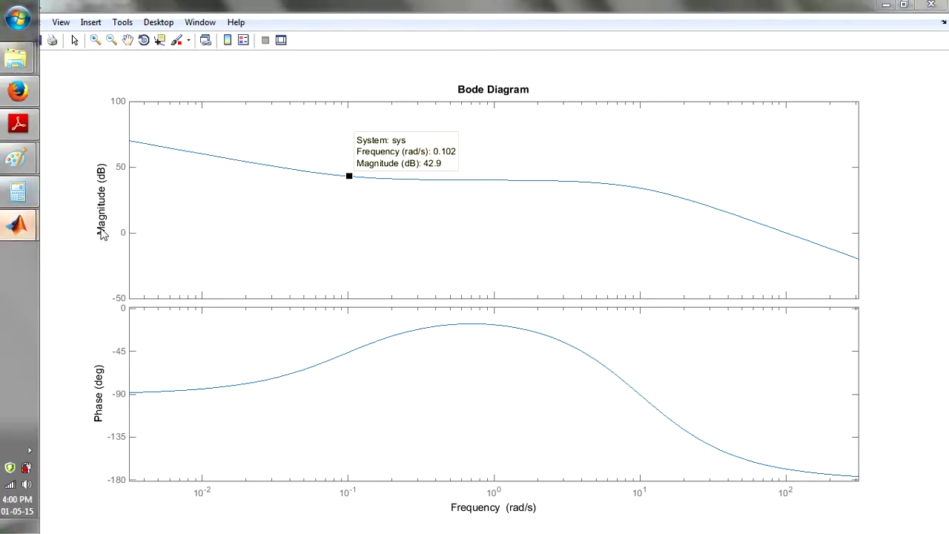
mouse_move(18, 225)
mouse_move(18, 158)
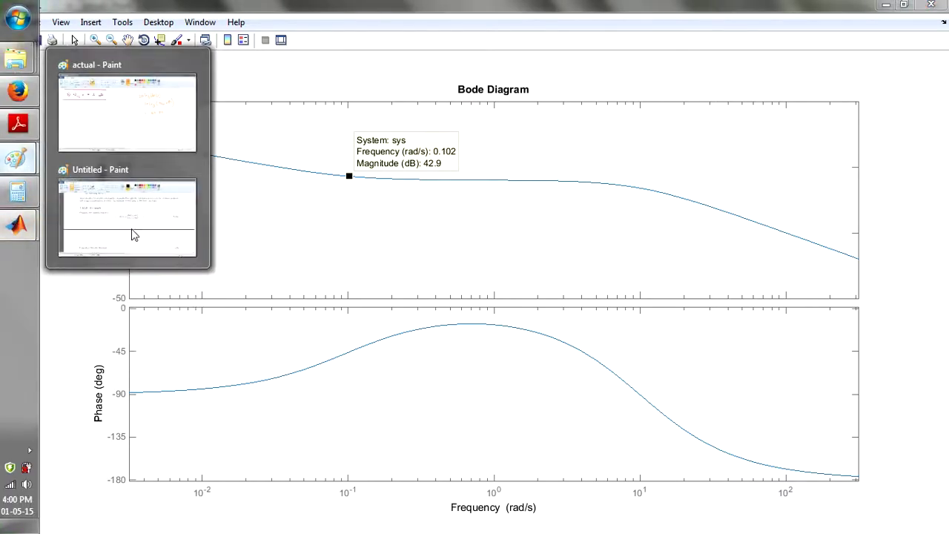
mouse_move(132, 127)
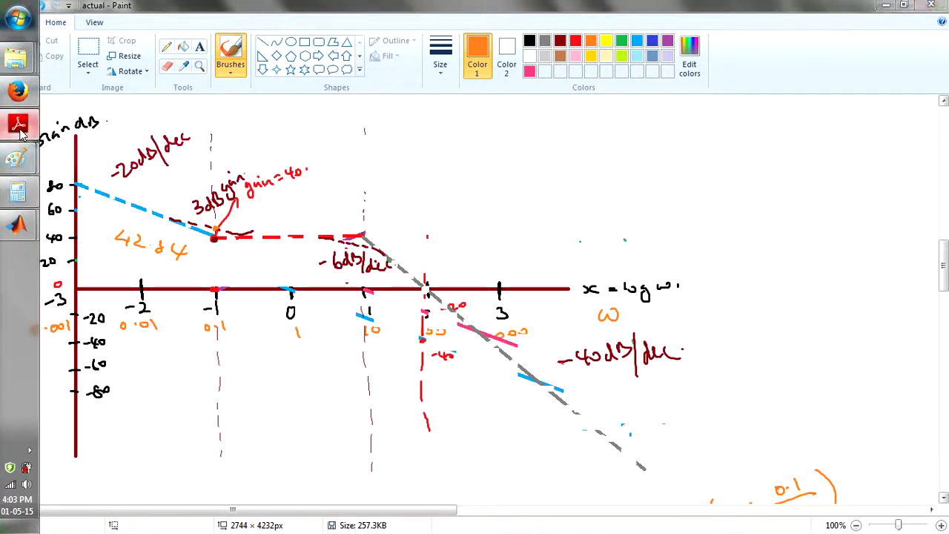
mouse_move(18, 225)
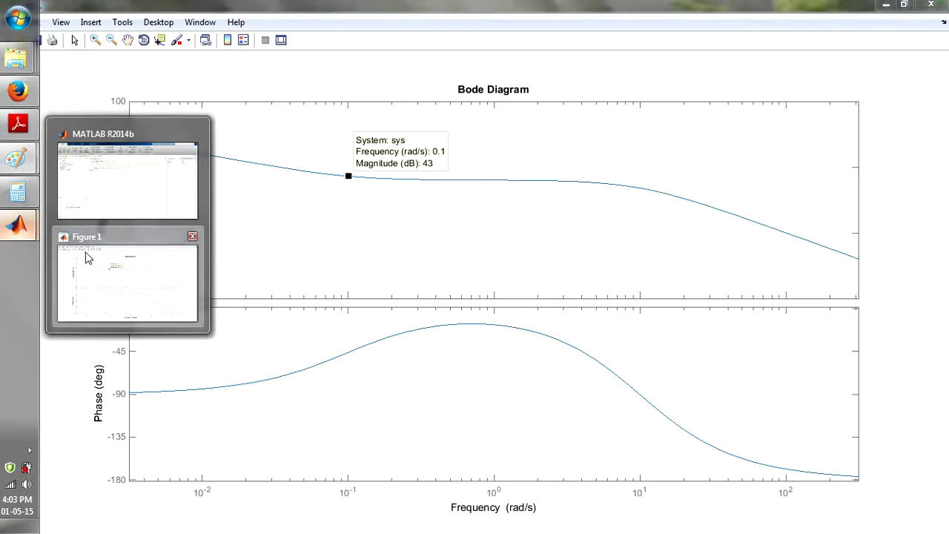
click(85, 257)
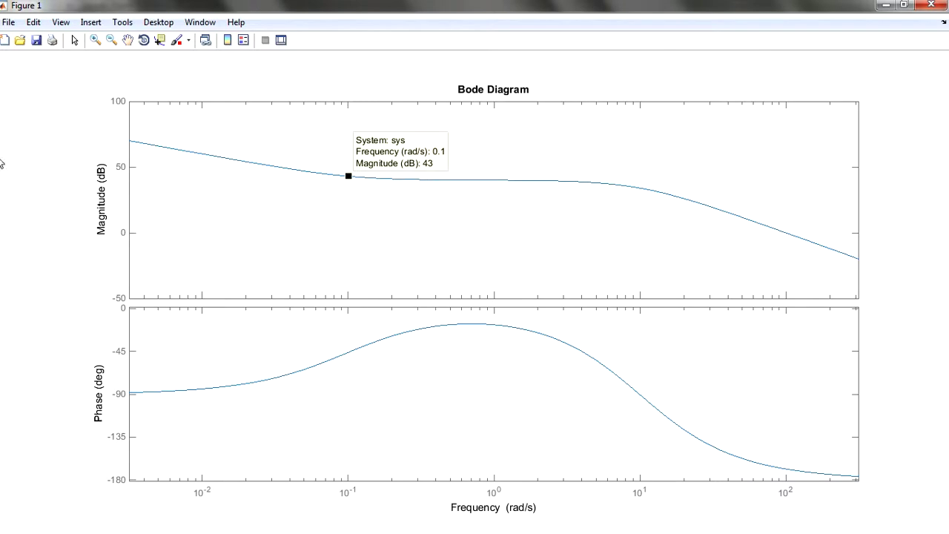
Step: Bring the Bode plot lecture notes PDF forward
mouse_move(2, 164)
click(18, 123)
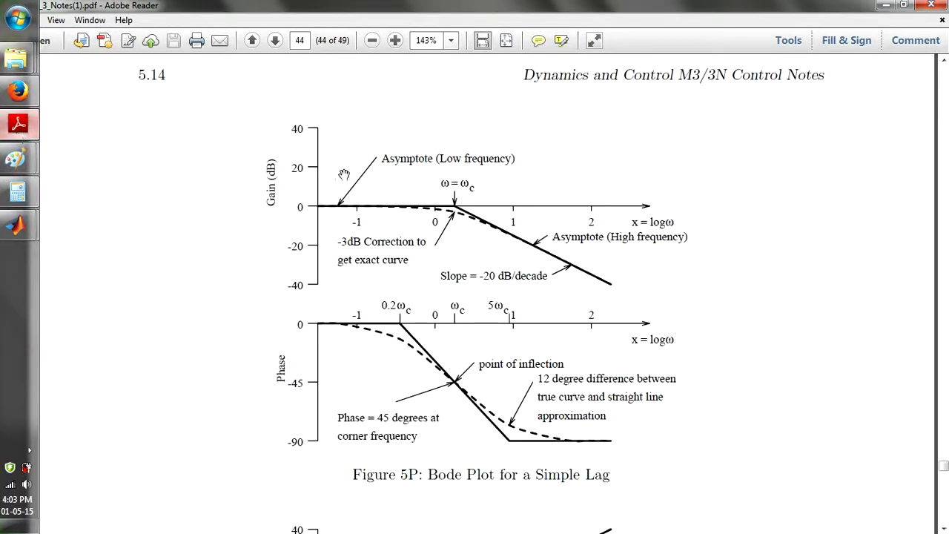
mouse_move(18, 158)
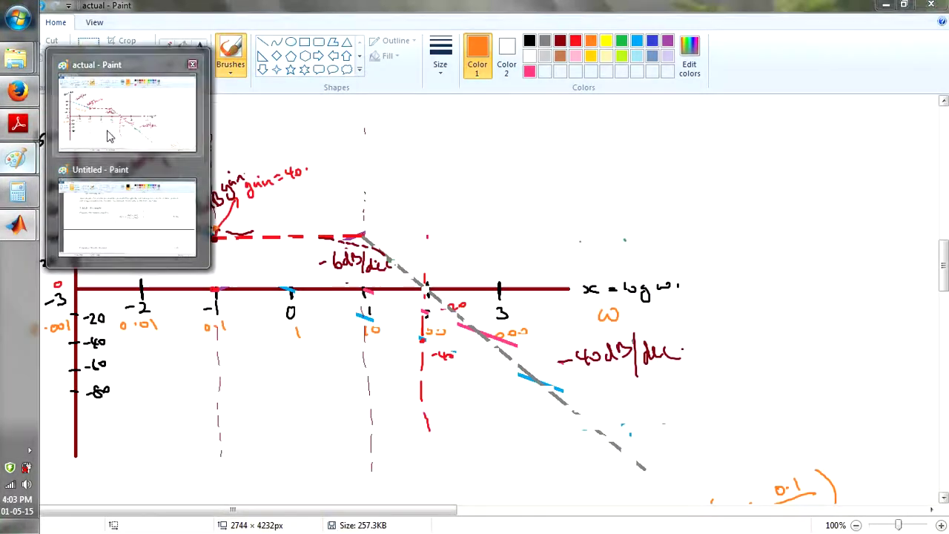
click(108, 136)
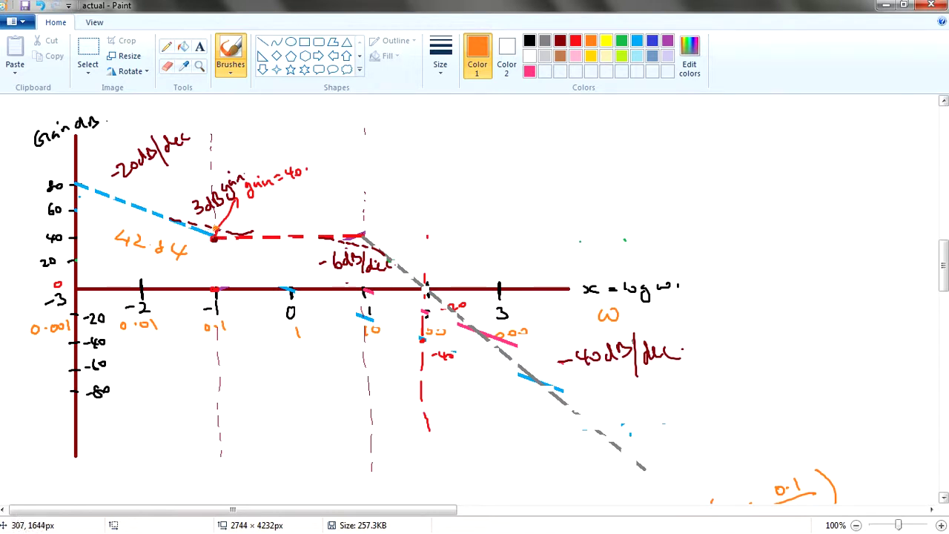
click(88, 51)
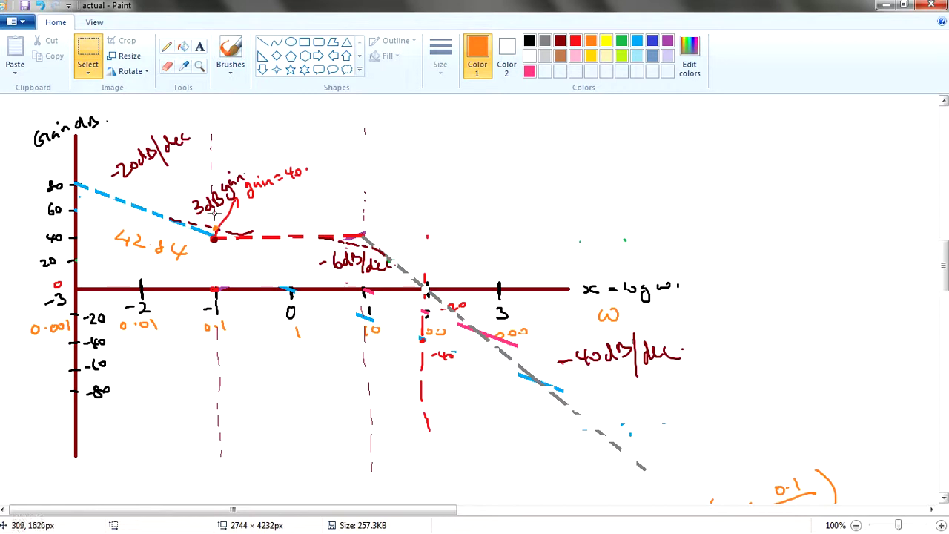
scroll(562, 245, down, 8)
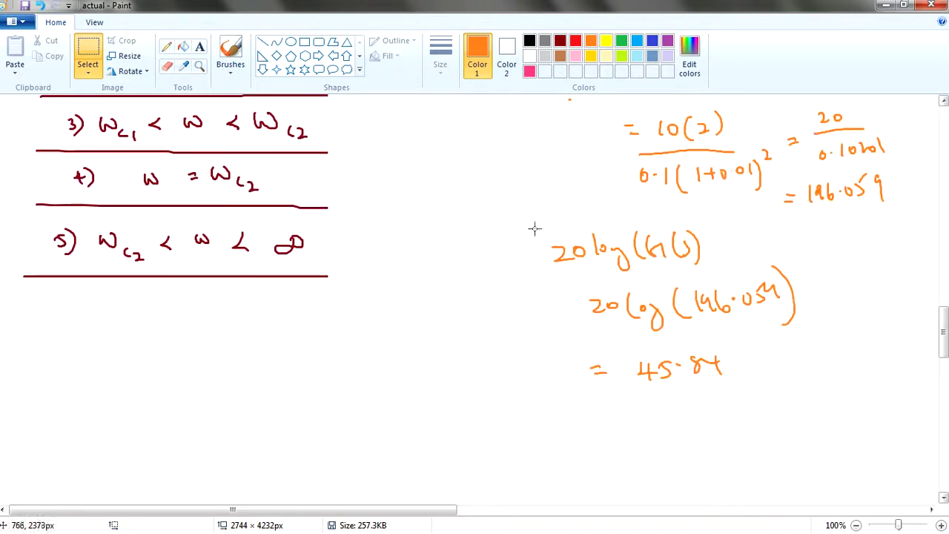
drag(535, 229, 839, 400)
scroll(734, 447, up, 8)
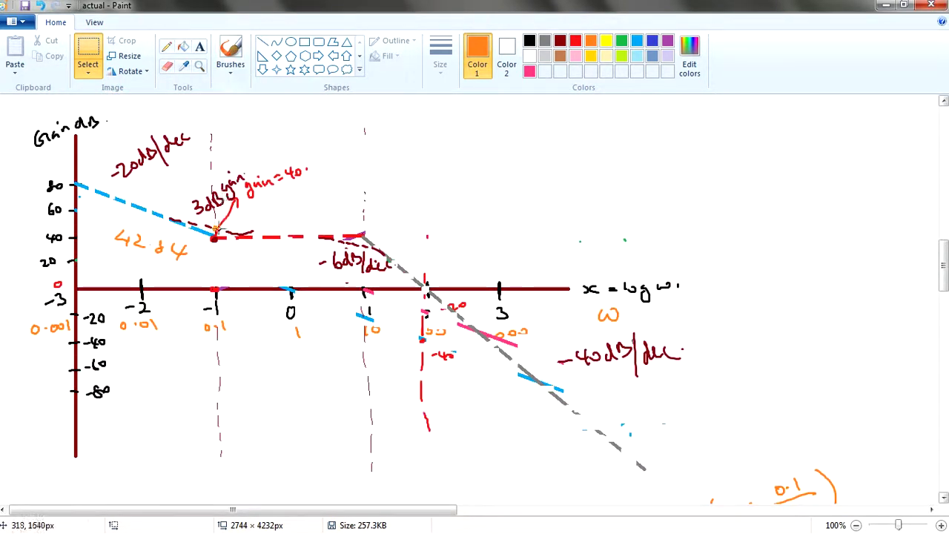
drag(215, 229, 227, 215)
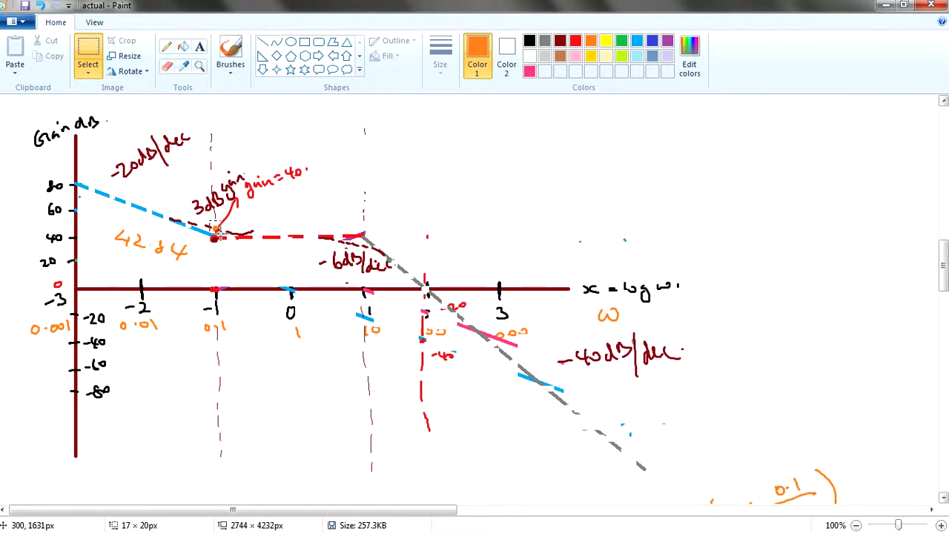
click(220, 234)
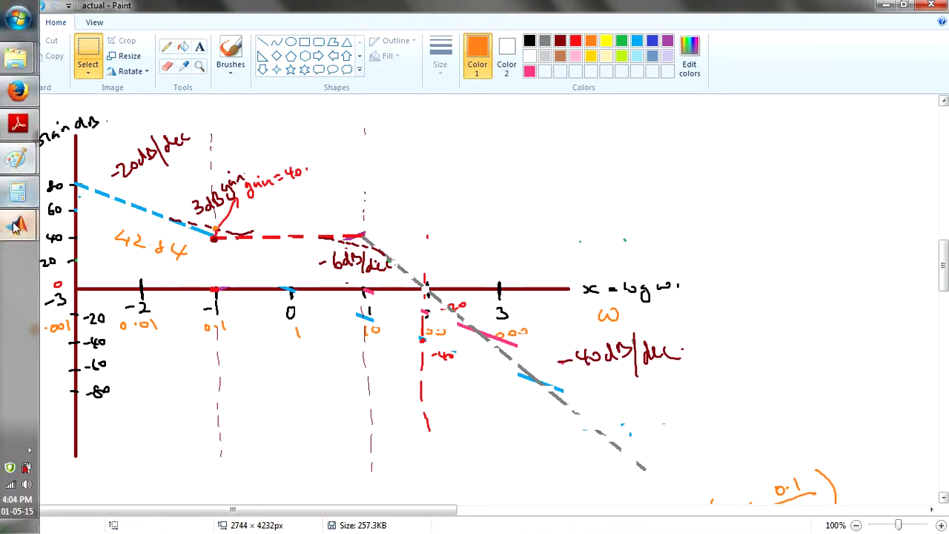
mouse_move(18, 225)
click(139, 266)
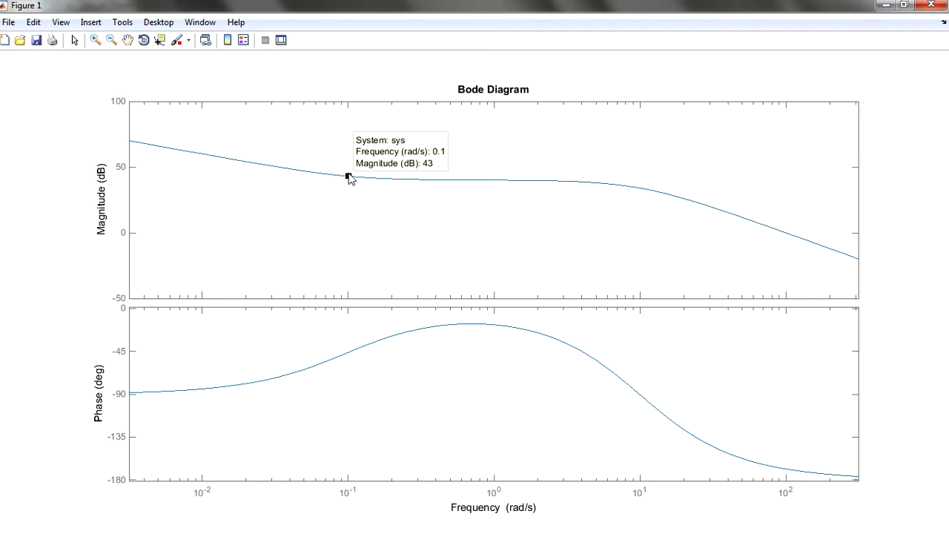
click(887, 6)
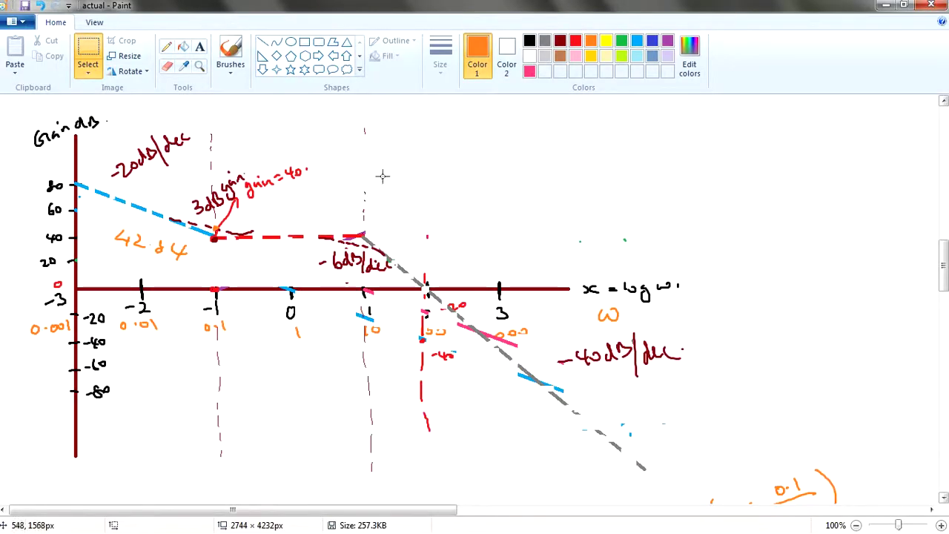